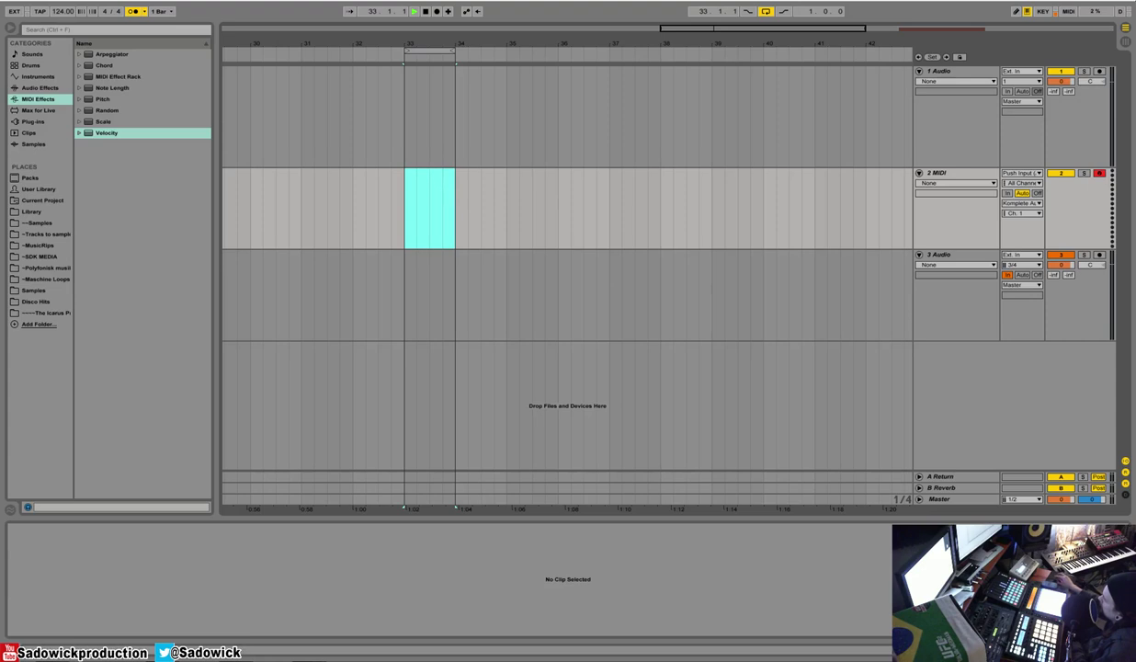
{"action": "right_click", "coordinate": [425, 169]}
{"action": "left_click", "coordinate": [432, 234]}
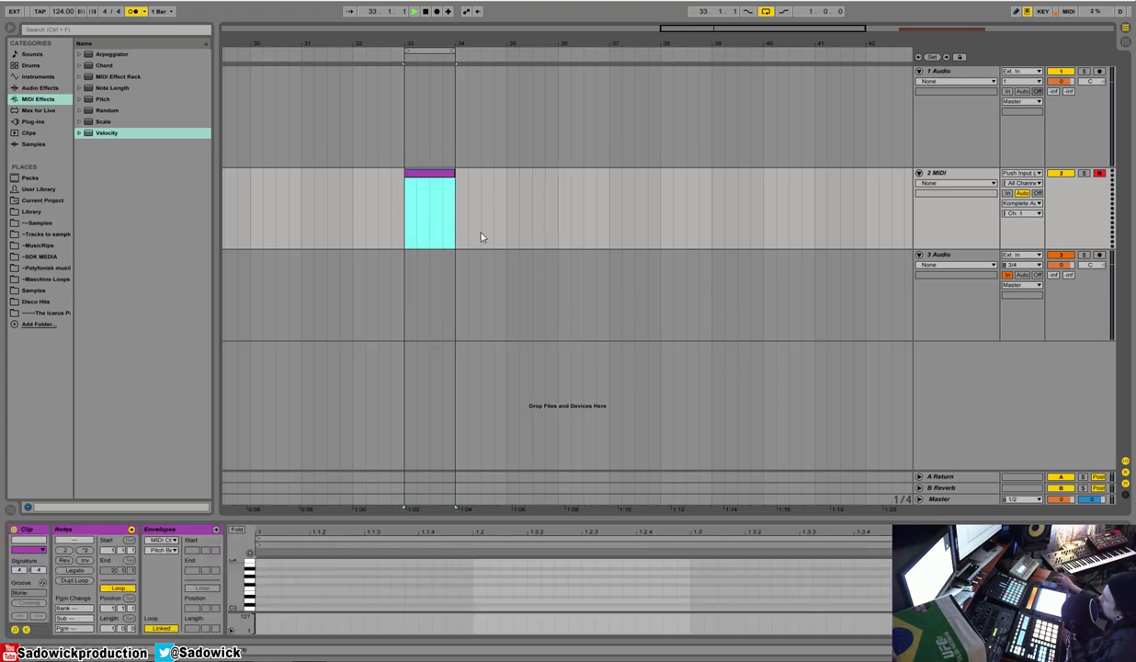
{"action": "left_click", "coordinate": [438, 12]}
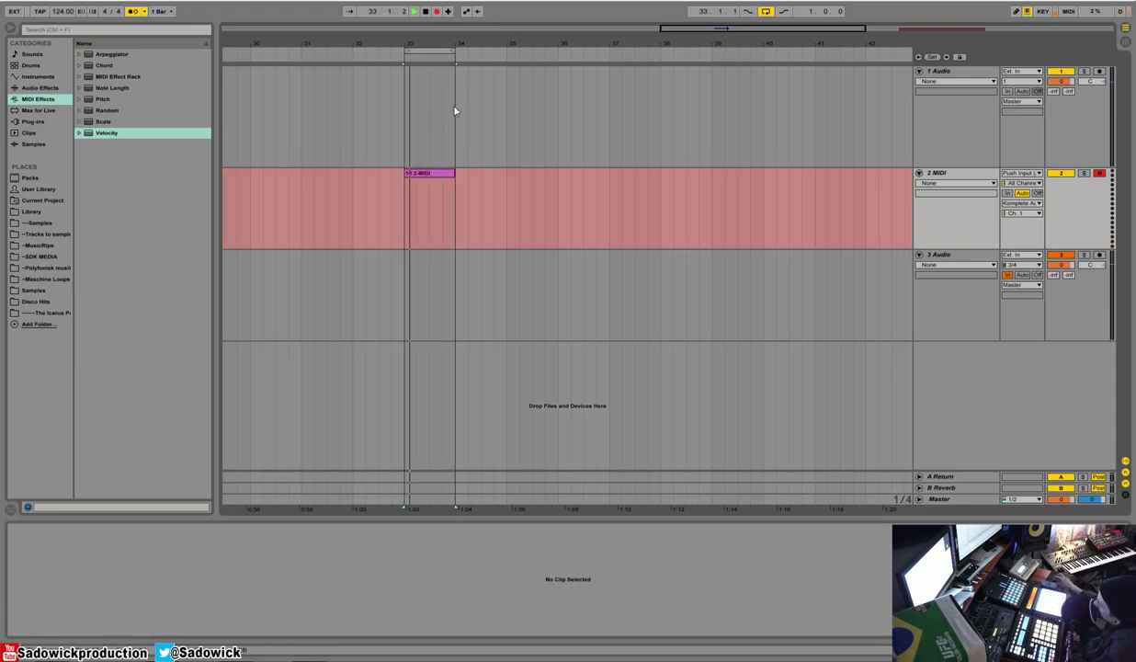
{"action": "key", "text": "space"}
{"action": "left_click", "coordinate": [425, 174]}
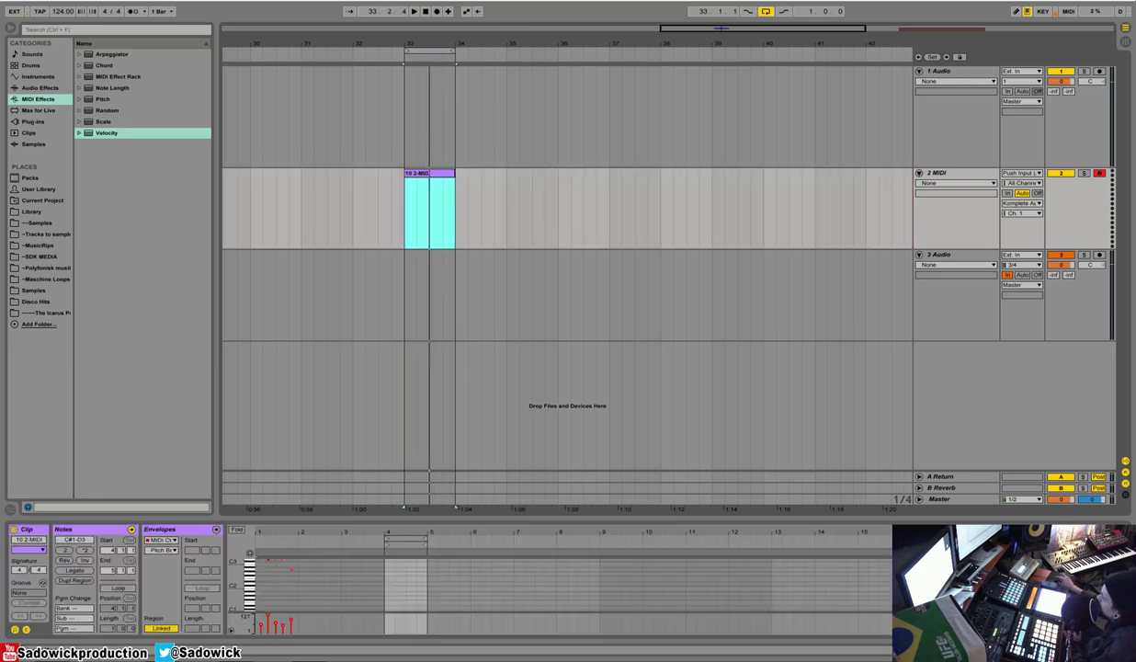
{"action": "right_click", "coordinate": [421, 174]}
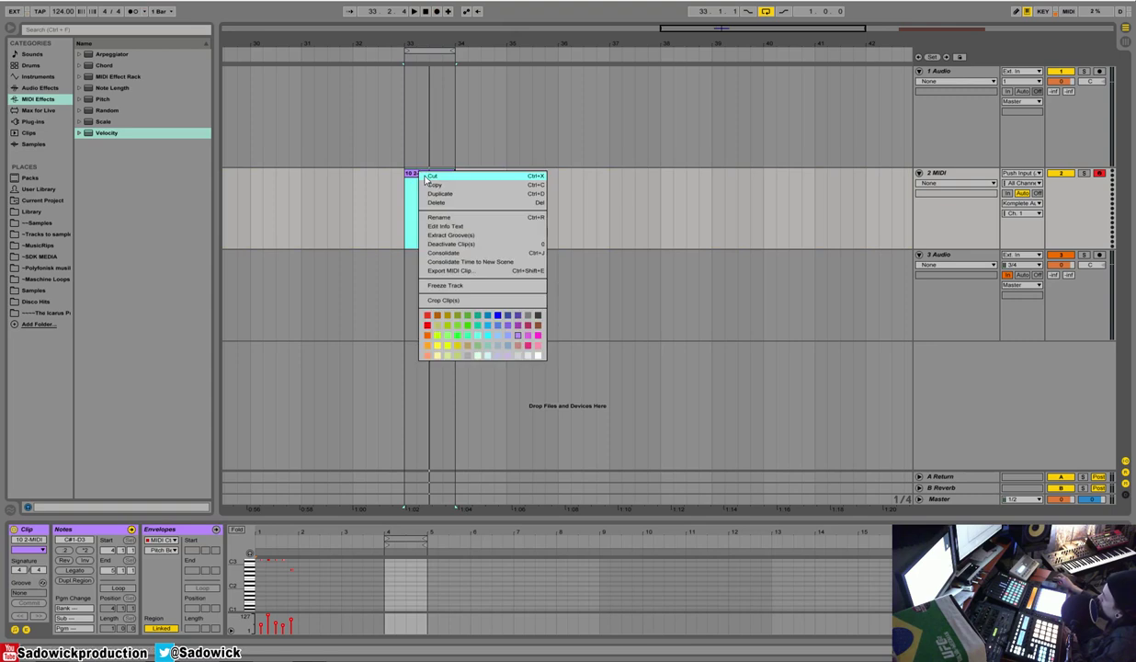
{"action": "left_click", "coordinate": [441, 210]}
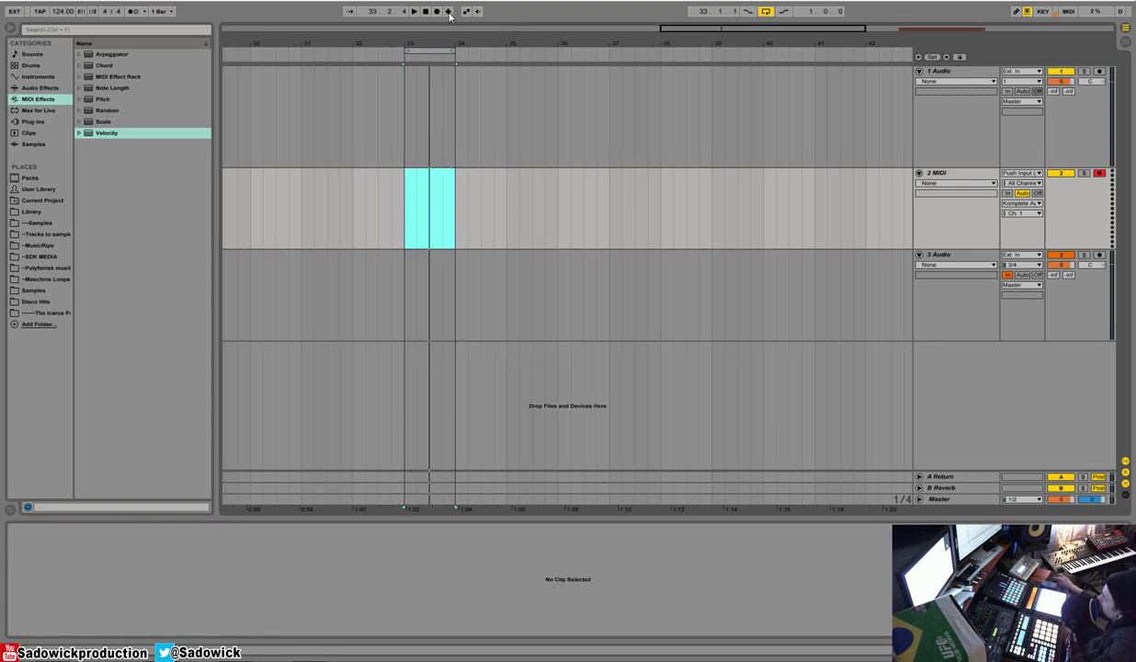
Step: Record notes into the looped bar 33 of the 2 MIDI track with MIDI overdub enabled, and open the recorded clip
{"action": "left_click", "coordinate": [408, 196]}
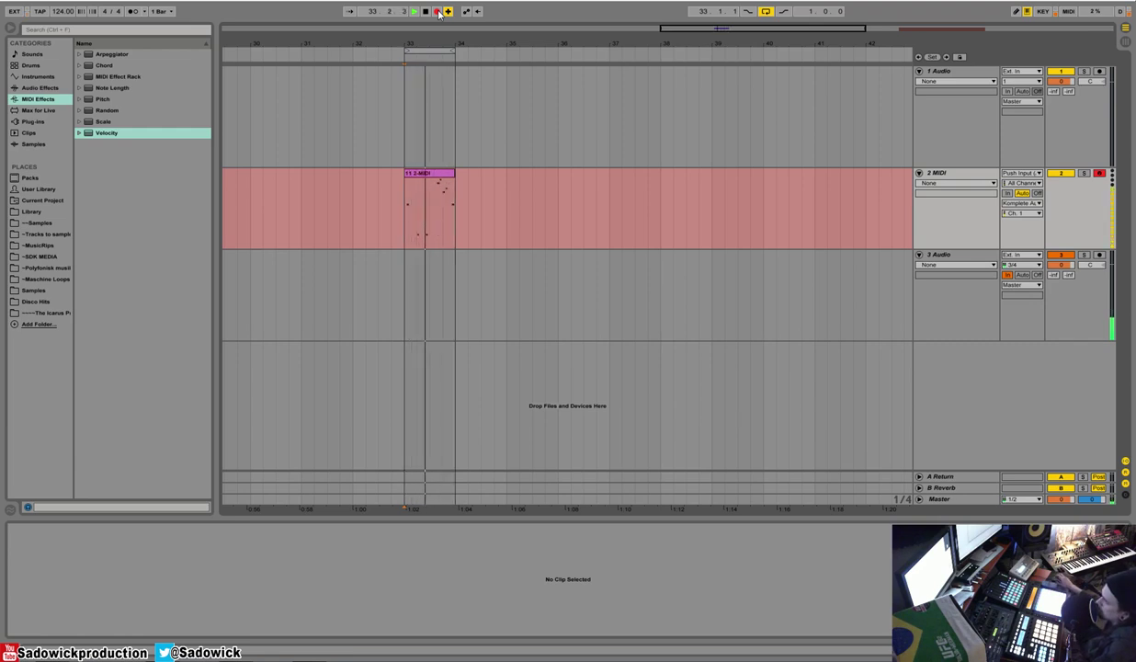
{"action": "key", "text": "space"}
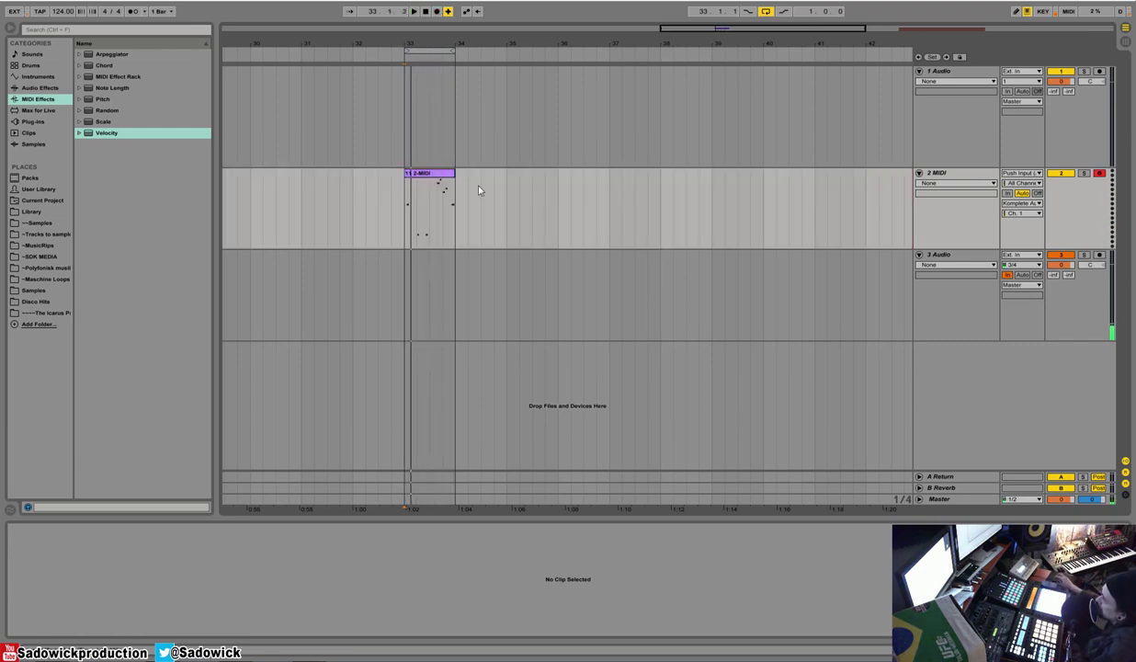
{"action": "left_click", "coordinate": [428, 177]}
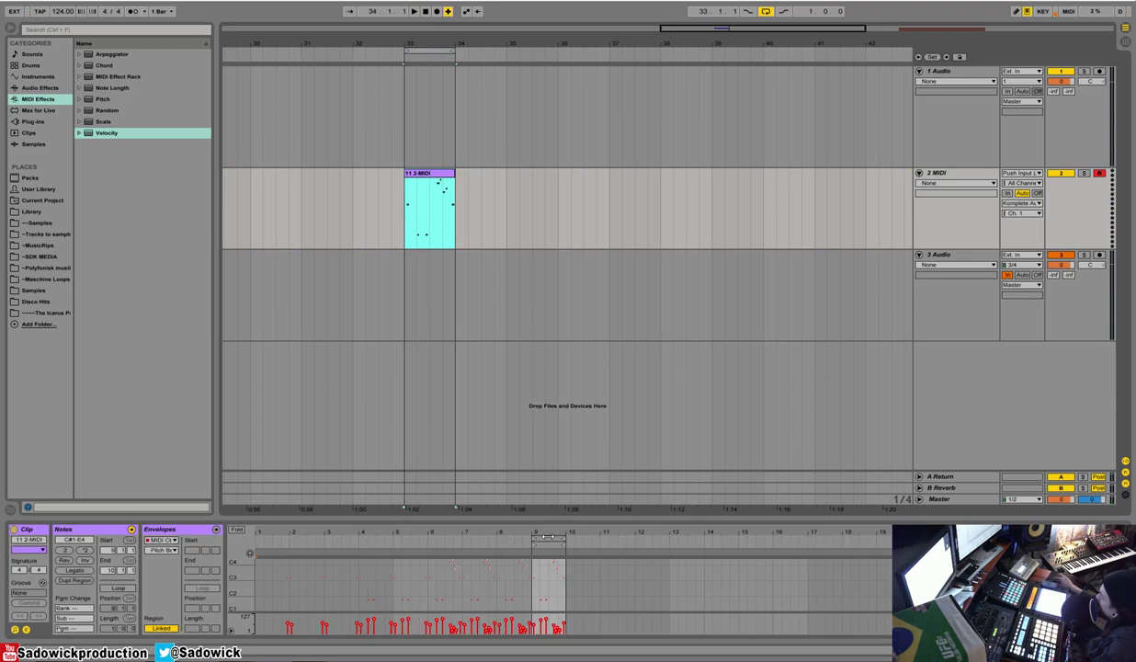
Step: Consolidate the recorded clip at bar 33 of the 2 MIDI track
{"action": "left_click", "coordinate": [549, 537]}
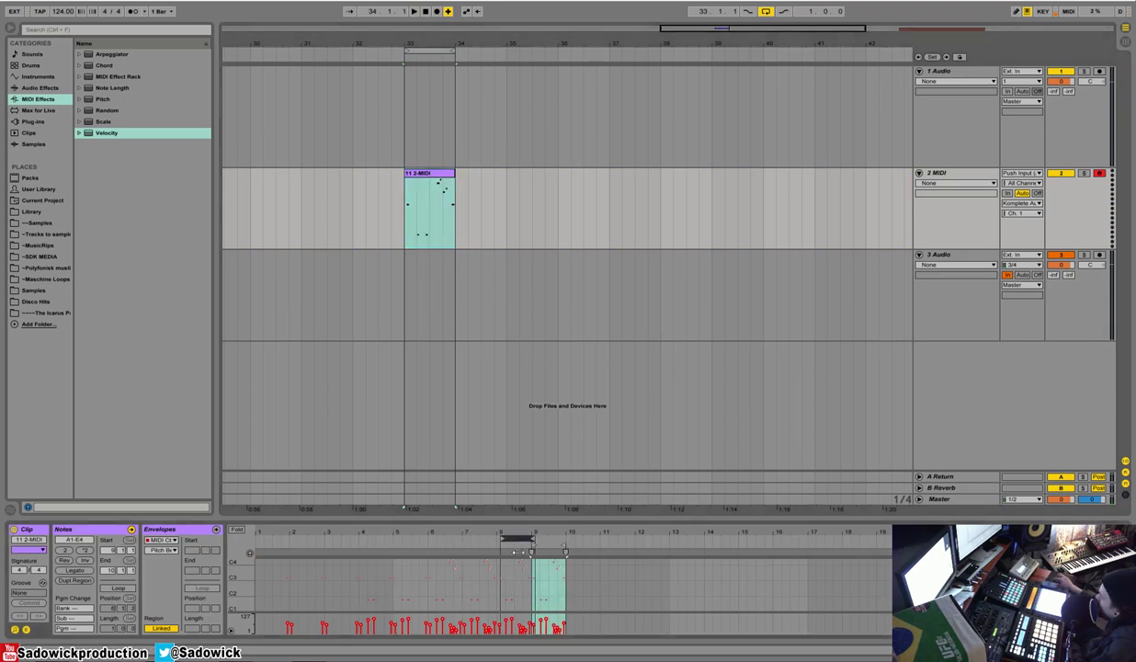
{"action": "left_click_drag", "start_coordinate": [495, 543], "coordinate": [548, 543]}
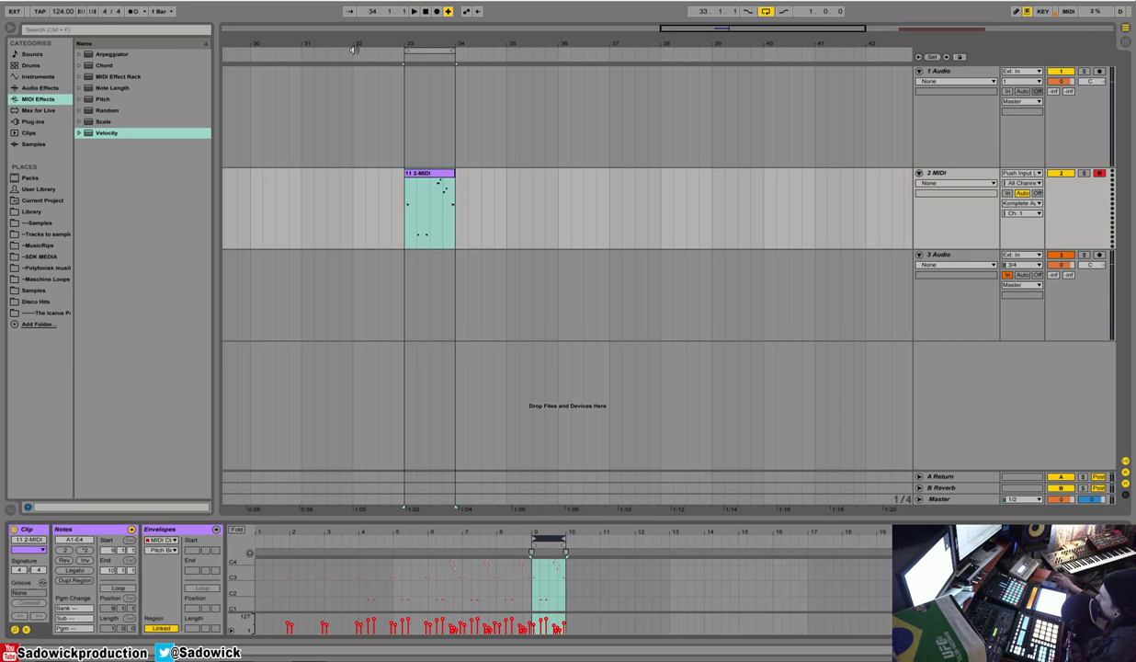
{"action": "left_click", "coordinate": [445, 180]}
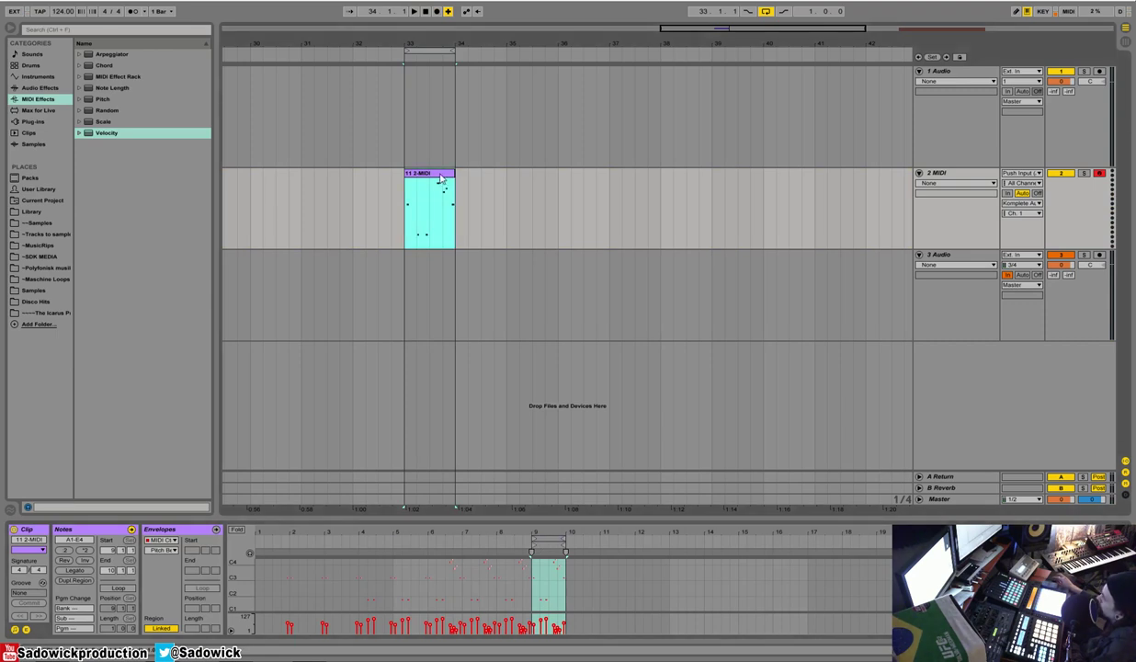
{"action": "right_click", "coordinate": [442, 180]}
{"action": "left_click", "coordinate": [490, 266]}
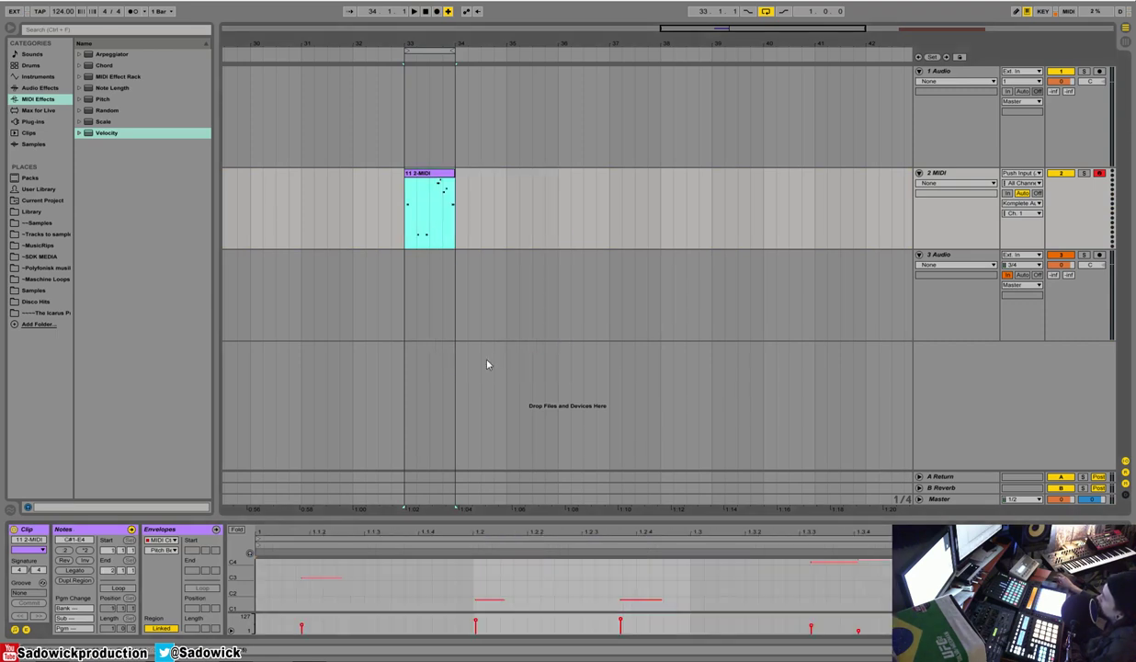
Step: Enlarge the clip's note editor and fold it to show only the pitches in use
{"action": "left_click_drag", "start_coordinate": [566, 526], "coordinate": [514, 317]}
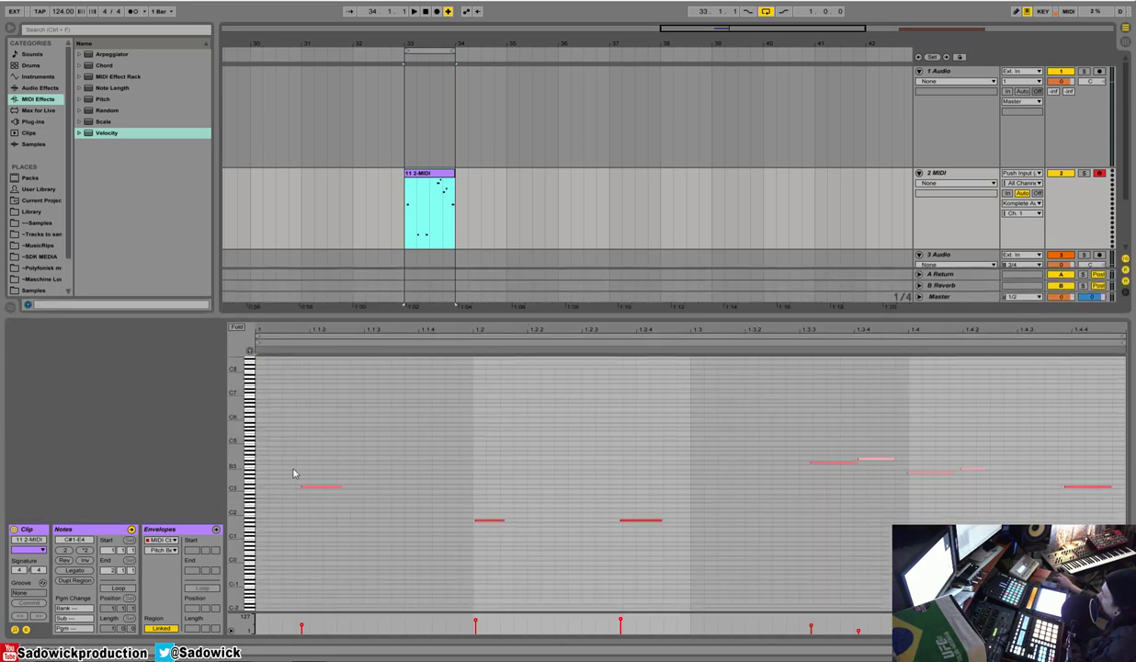
{"action": "left_click_drag", "start_coordinate": [239, 478], "coordinate": [245, 479]}
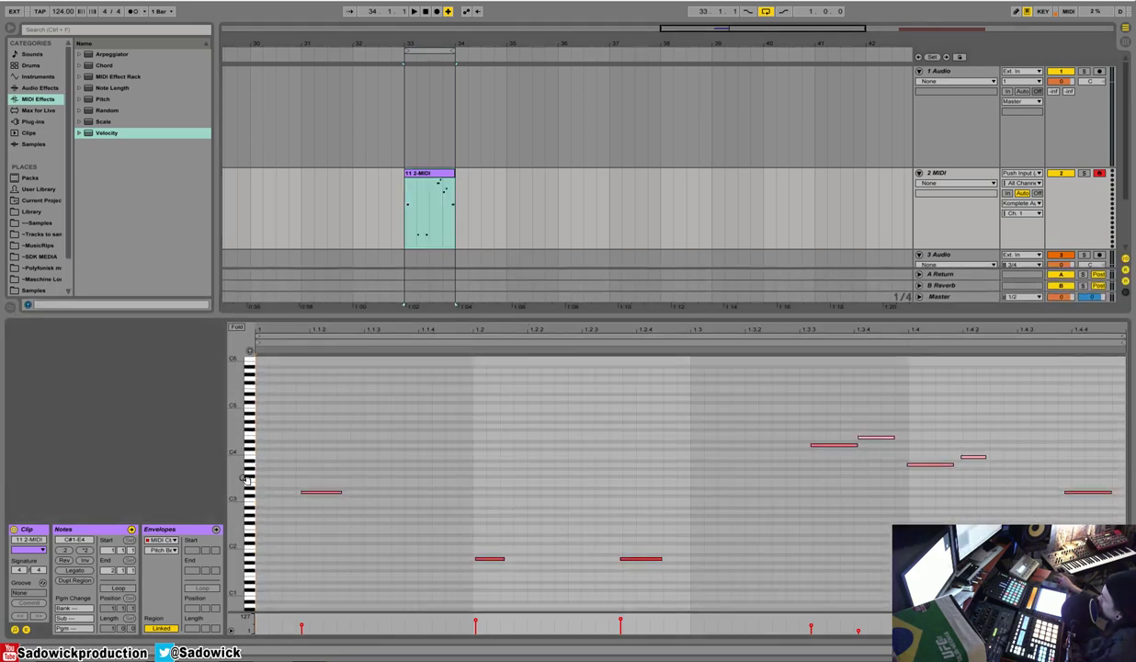
{"action": "left_click", "coordinate": [235, 328]}
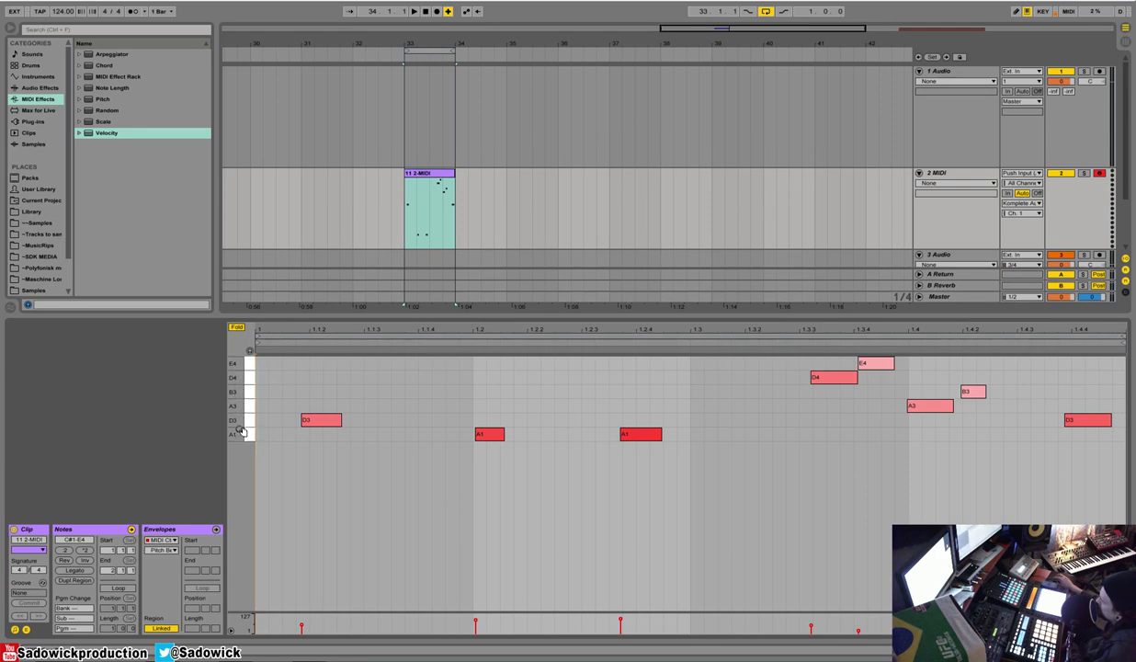
Step: Check the A1 note timing, and quantize the clip's notes to the current grid, adjusting only note starts through the quantize settings
{"action": "left_click", "coordinate": [470, 383]}
{"action": "left_click_drag", "start_coordinate": [490, 334], "coordinate": [435, 432]}
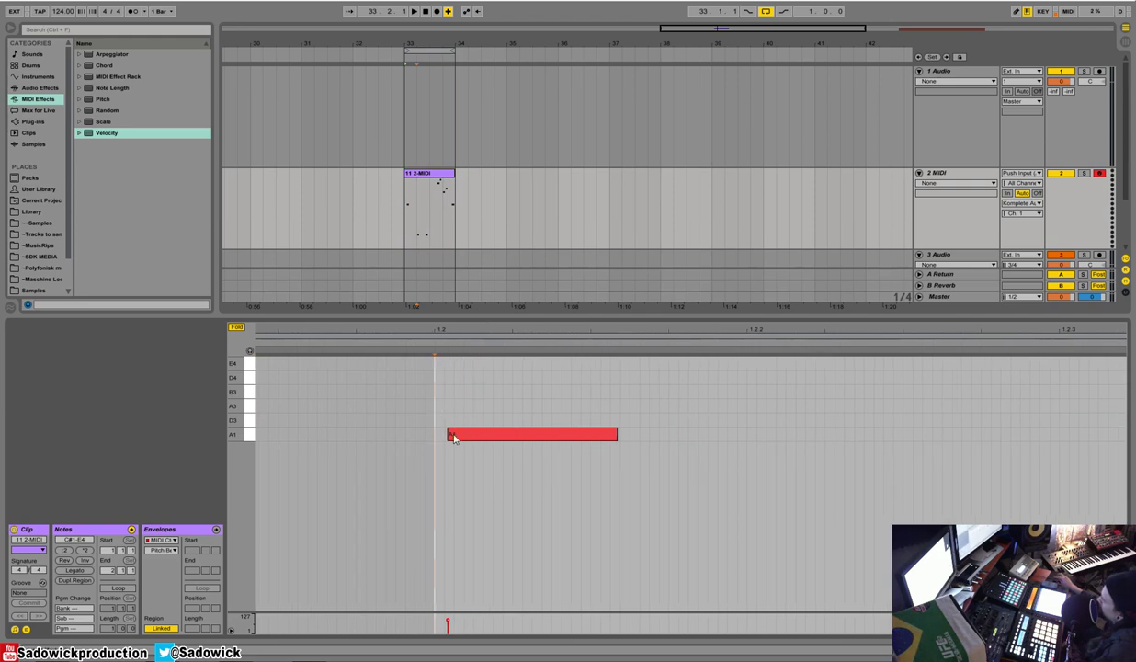
{"action": "left_click_drag", "start_coordinate": [440, 328], "coordinate": [444, 297]}
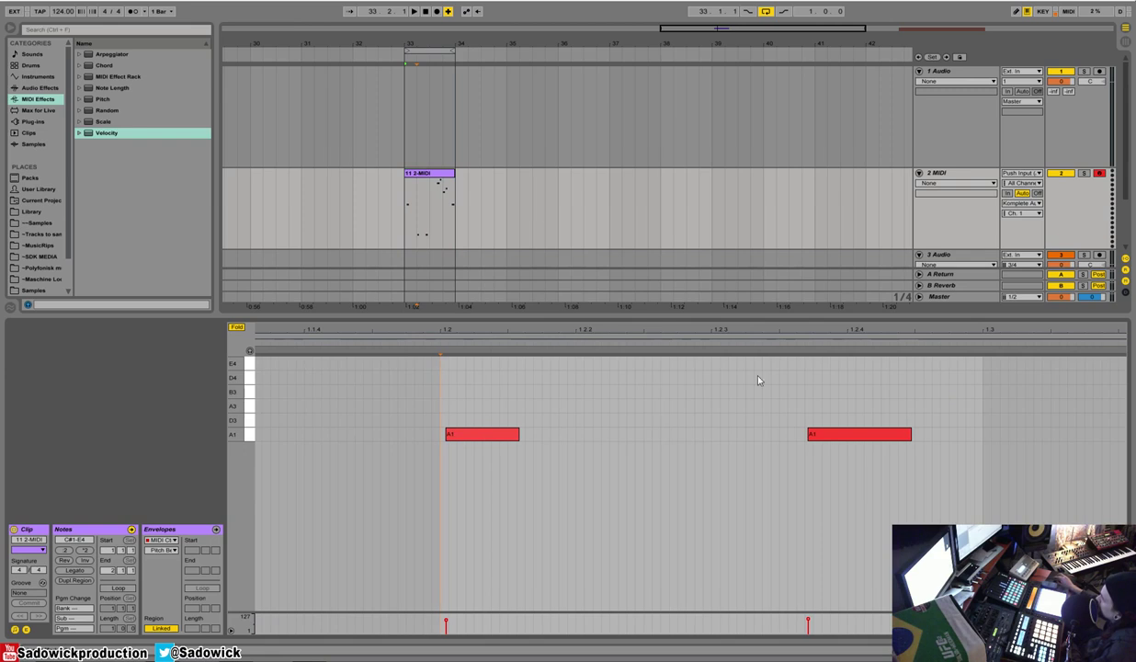
{"action": "left_click_drag", "start_coordinate": [760, 326], "coordinate": [602, 331]}
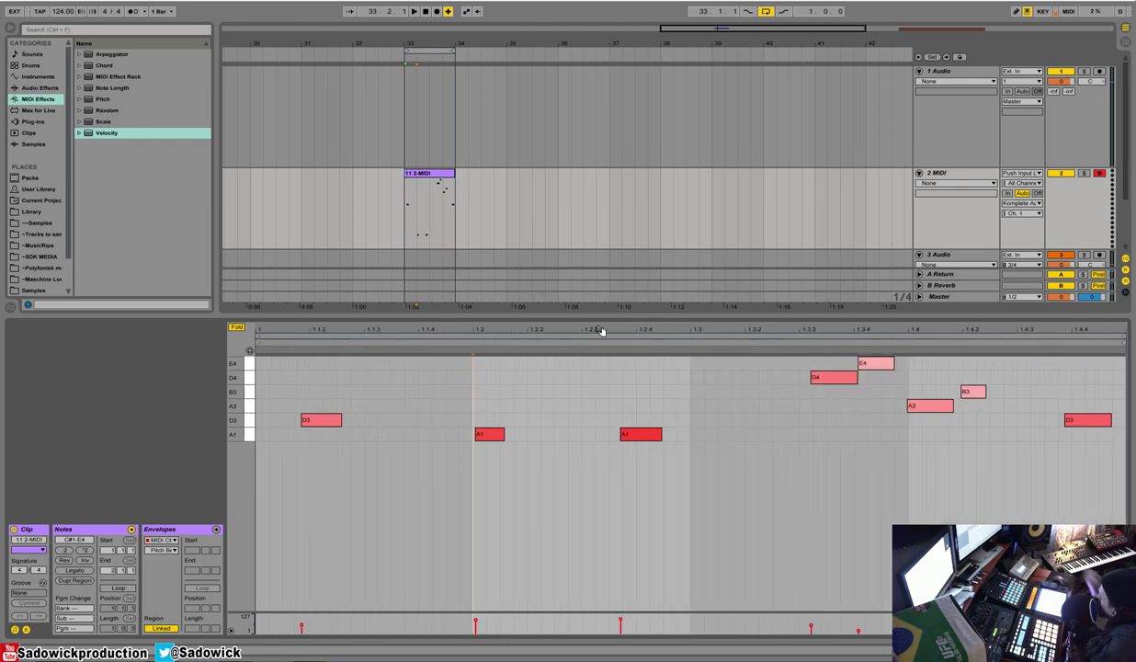
{"action": "right_click", "coordinate": [561, 377]}
{"action": "right_click", "coordinate": [499, 374]}
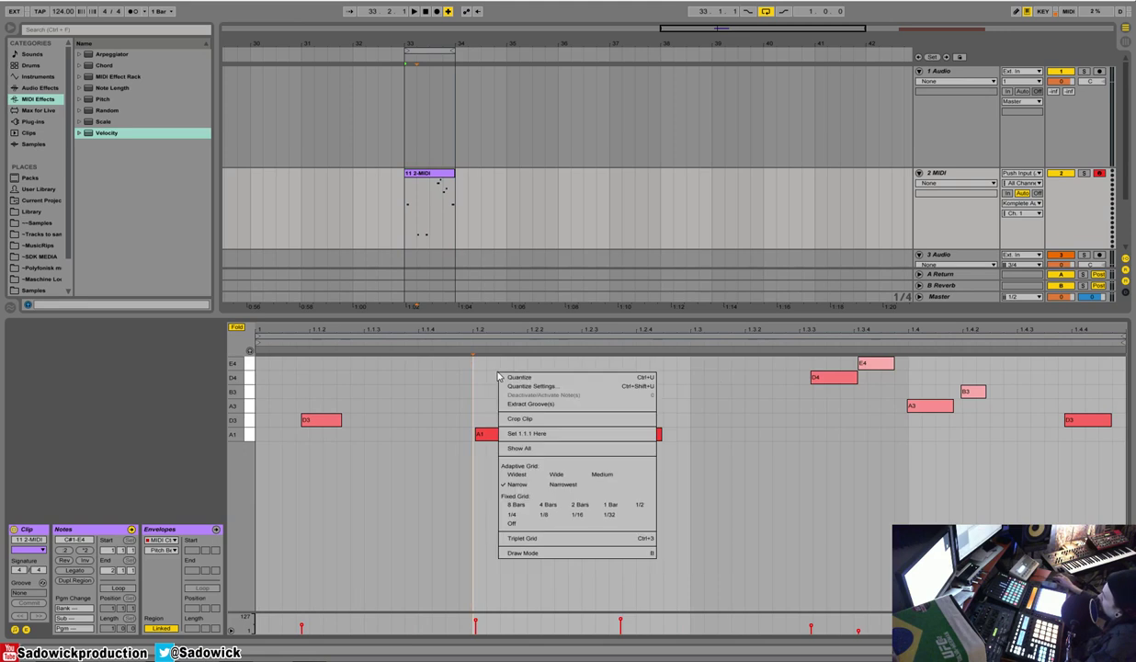
{"action": "left_click", "coordinate": [531, 386]}
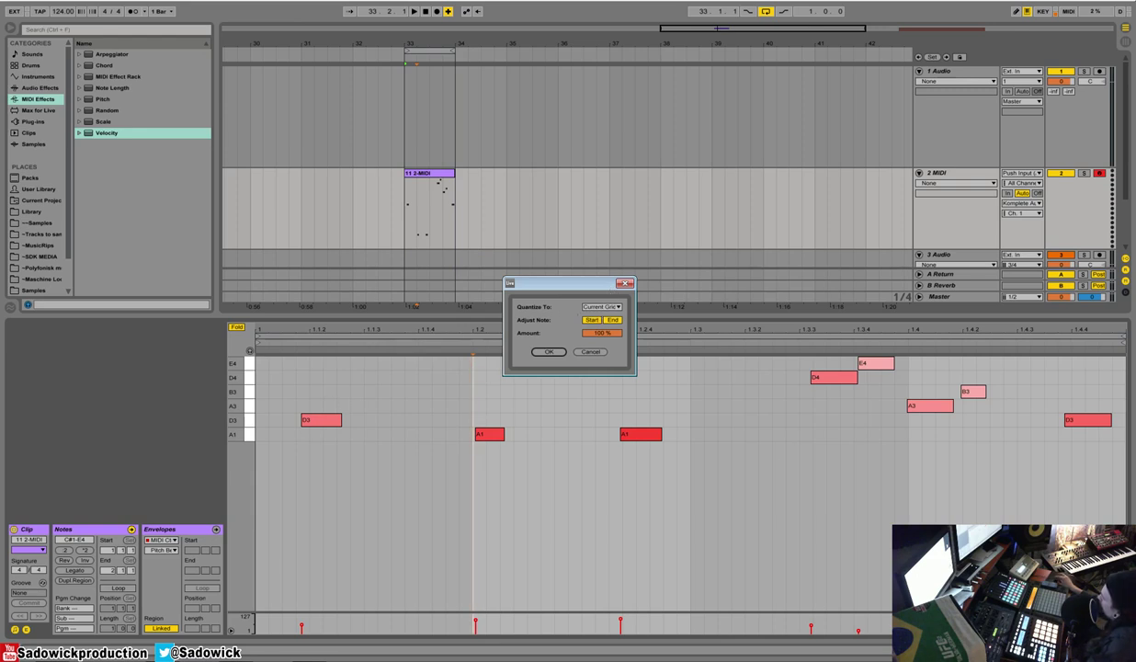
{"action": "left_click", "coordinate": [601, 308]}
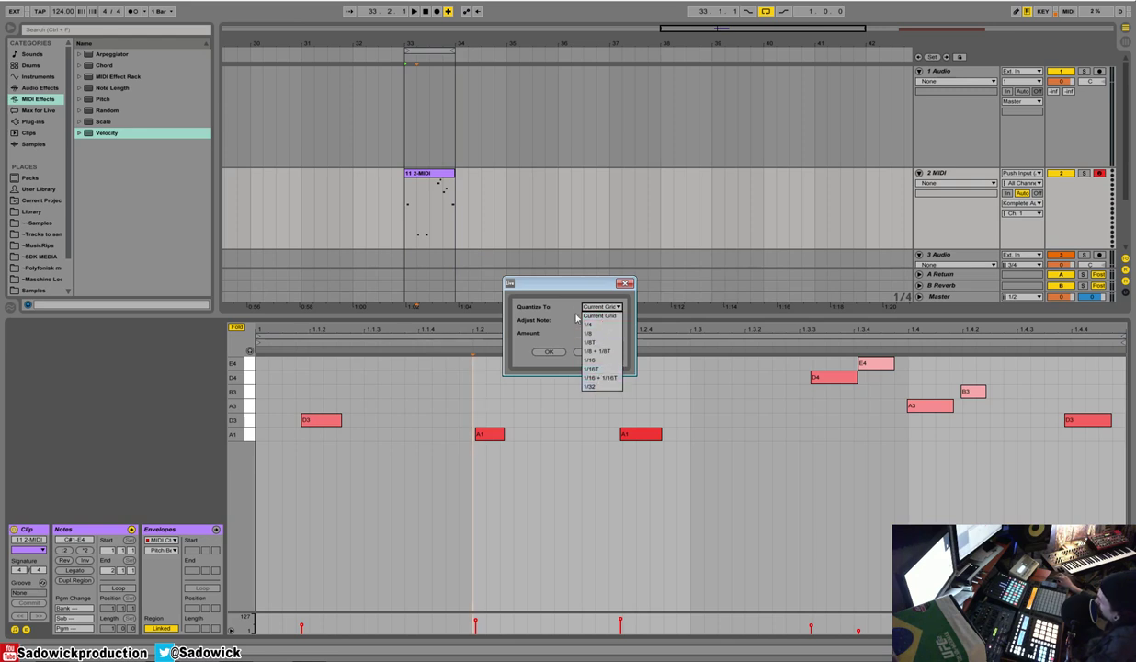
{"action": "left_click", "coordinate": [556, 310]}
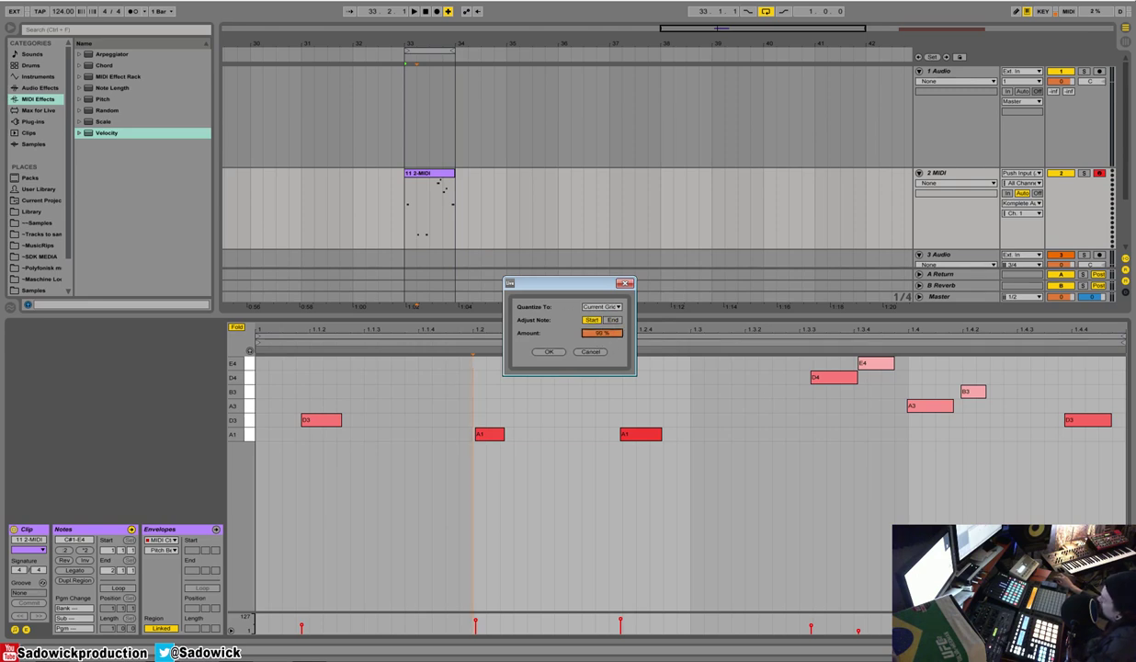
{"action": "left_click", "coordinate": [549, 352]}
{"action": "left_click", "coordinate": [488, 388]}
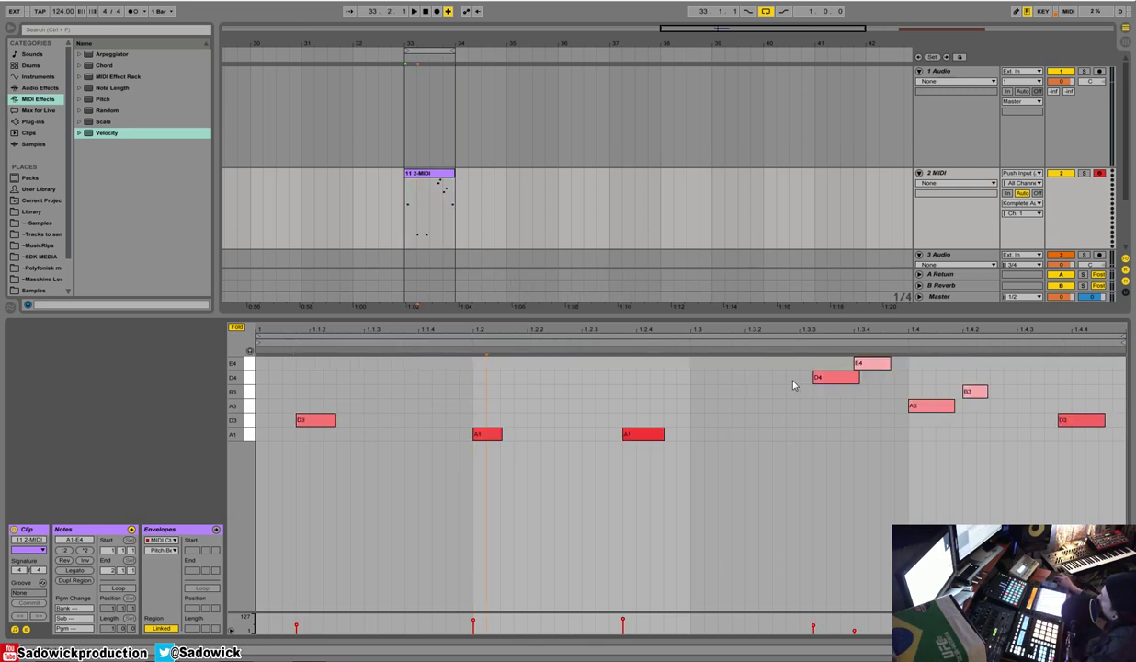
Step: Inspect the quantized A1 note start, play the looped clip, and enable the metronome
{"action": "left_click", "coordinate": [477, 328]}
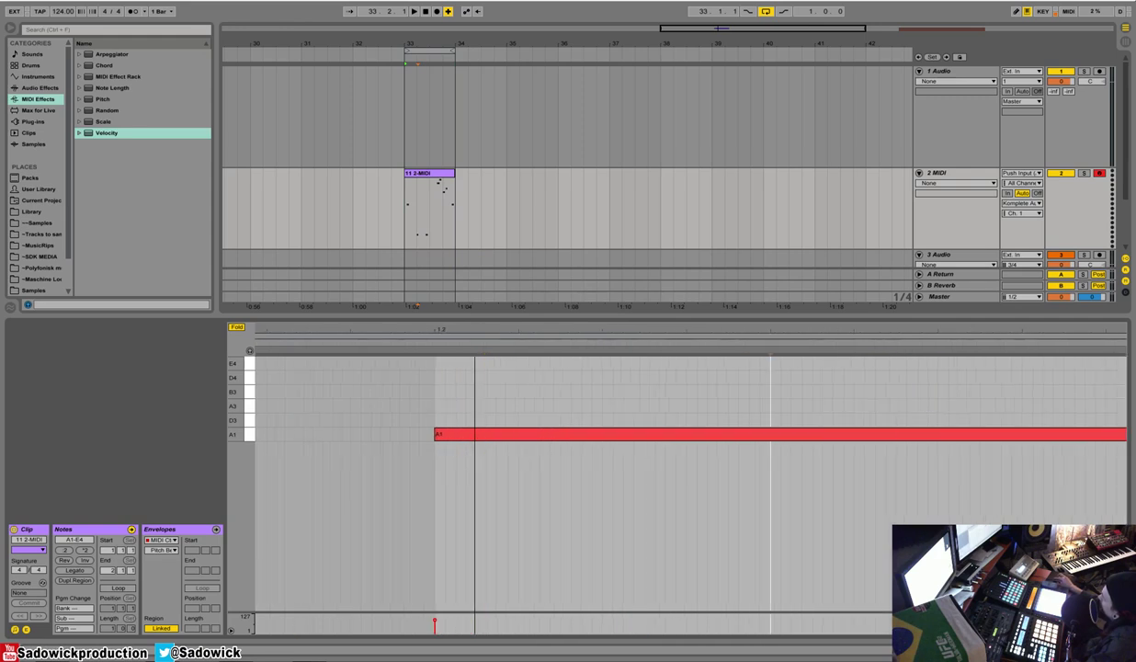
{"action": "left_click", "coordinate": [393, 55]}
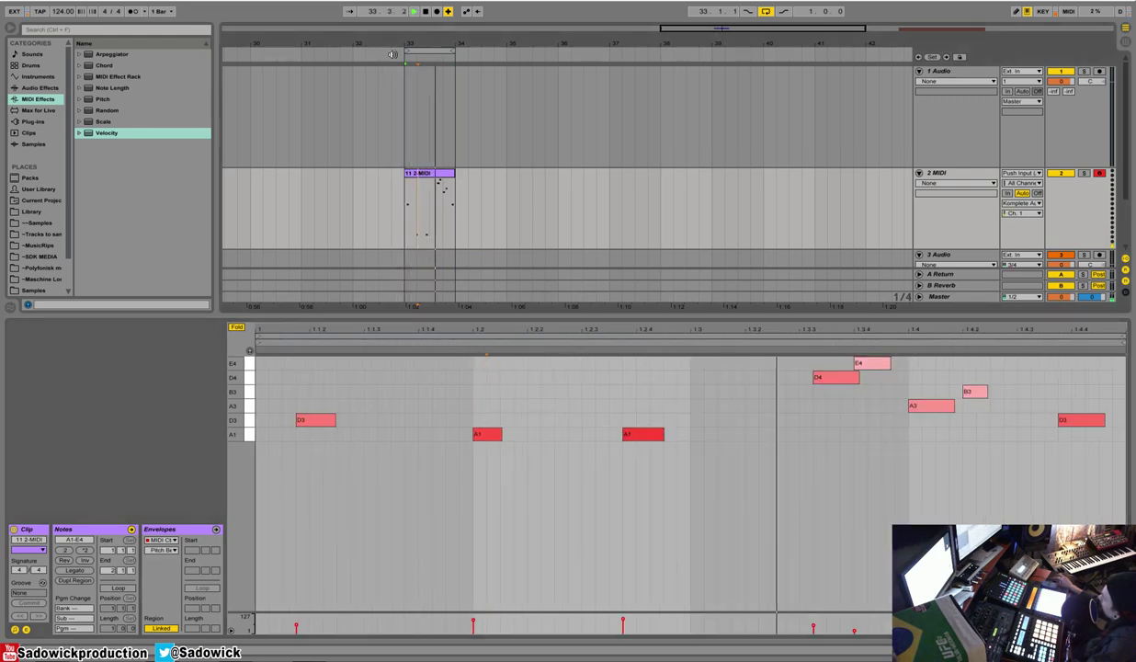
{"action": "left_click", "coordinate": [133, 12]}
Step: Set the note editor to a fixed 1/16 grid and quantize the clip's notes to it
{"action": "left_click", "coordinate": [609, 376]}
{"action": "right_click", "coordinate": [611, 394]}
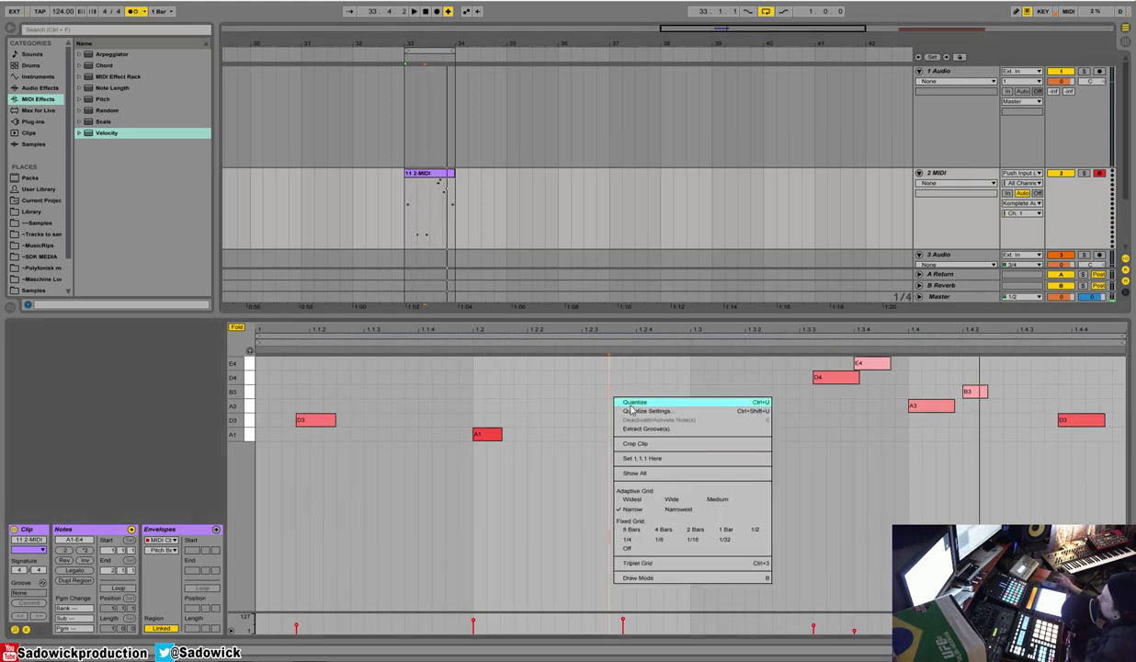
{"action": "left_click", "coordinate": [693, 539]}
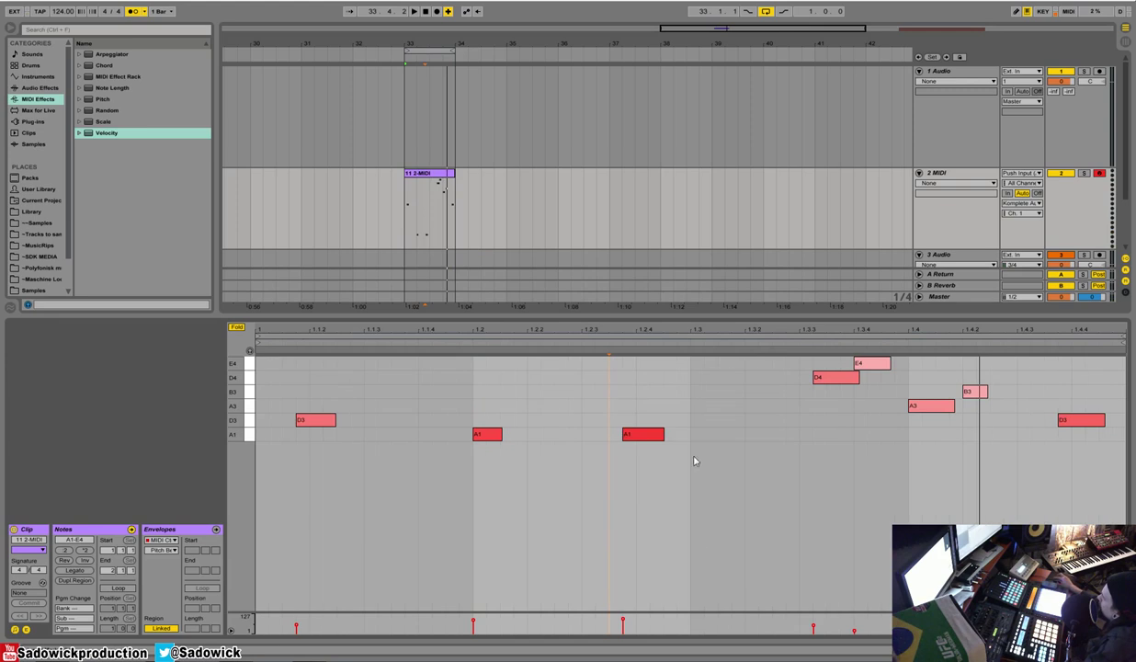
{"action": "left_click", "coordinate": [672, 399]}
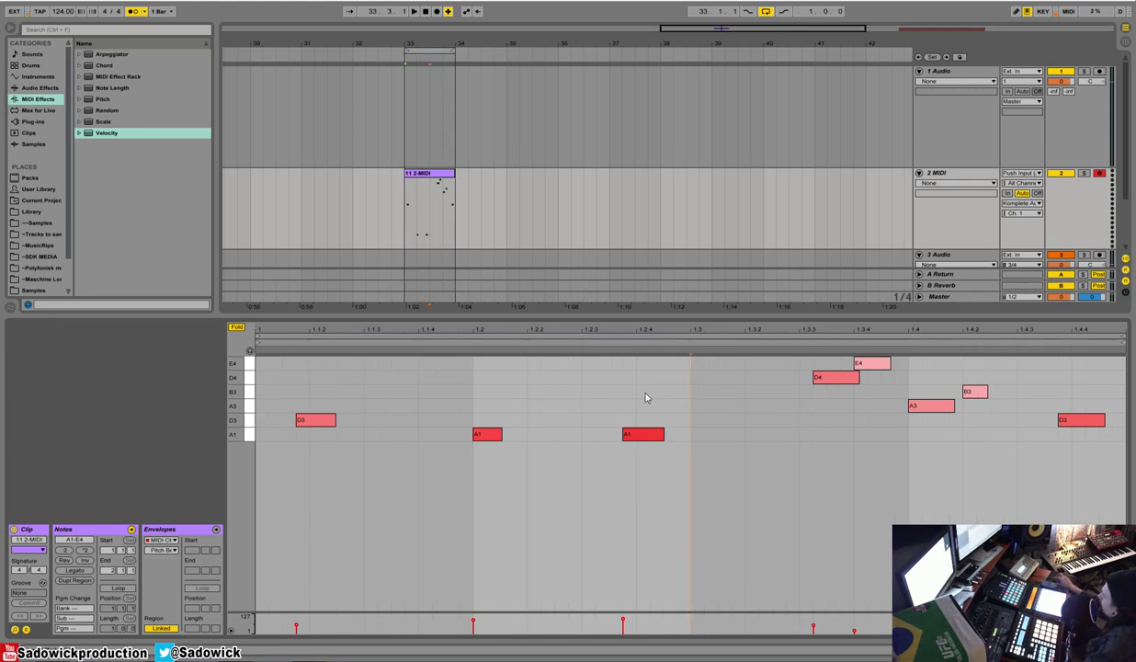
{"action": "right_click", "coordinate": [515, 397]}
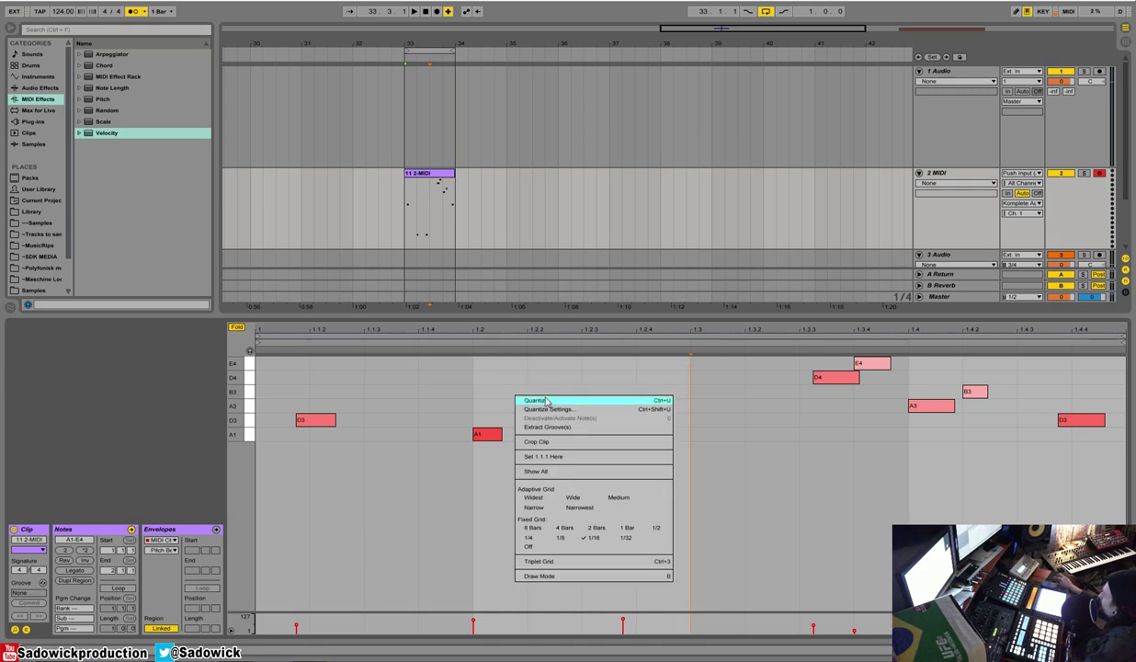
{"action": "left_click", "coordinate": [547, 402]}
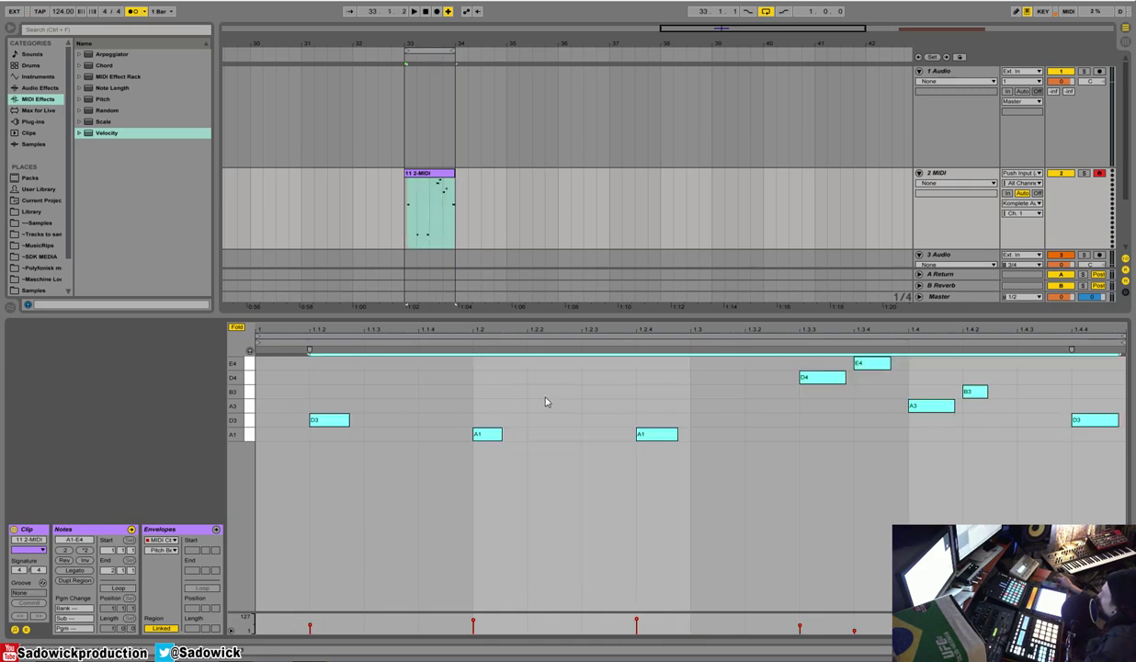
Step: Shift all the clip's notes one sixteenth earlier during looped playback, so the first D3 starts at the beginning of the bar
{"action": "key", "text": "space"}
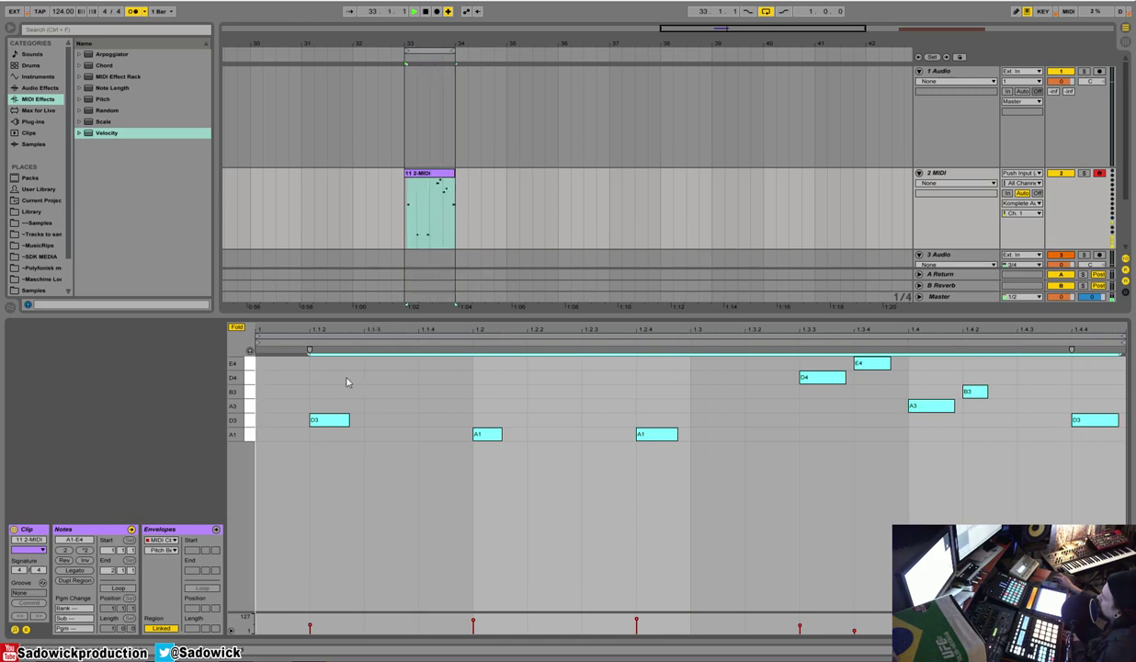
{"action": "left_click", "coordinate": [323, 424]}
{"action": "key", "text": "space"}
{"action": "left_click_drag", "start_coordinate": [324, 423], "coordinate": [282, 423]}
{"action": "key", "text": "space"}
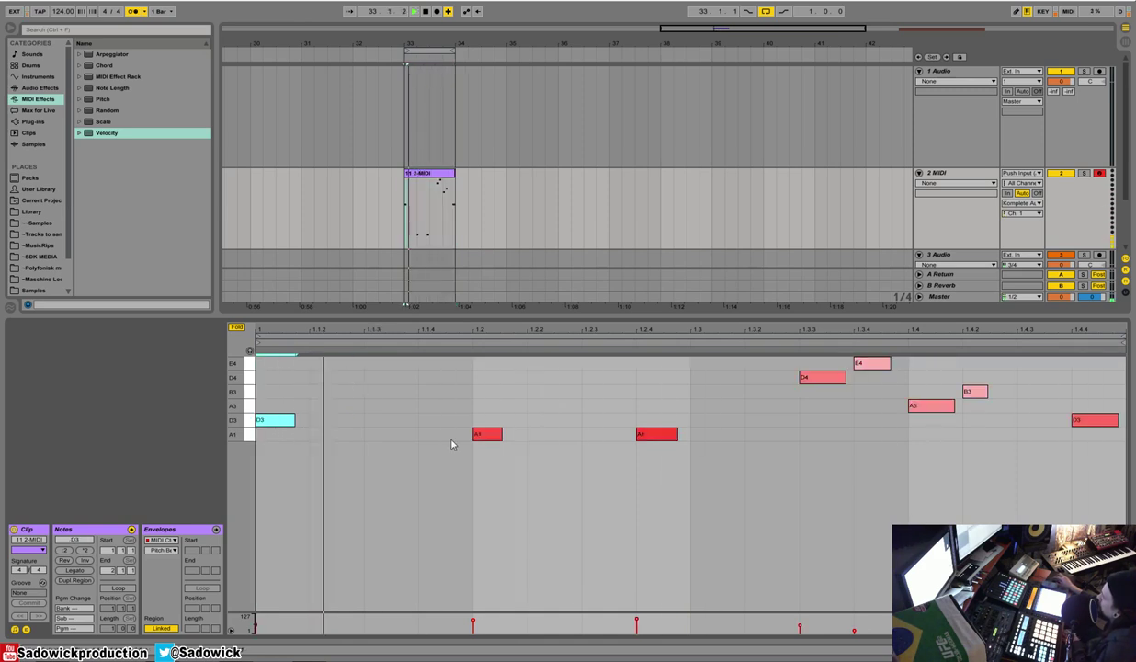
{"action": "left_click_drag", "start_coordinate": [485, 438], "coordinate": [429, 438]}
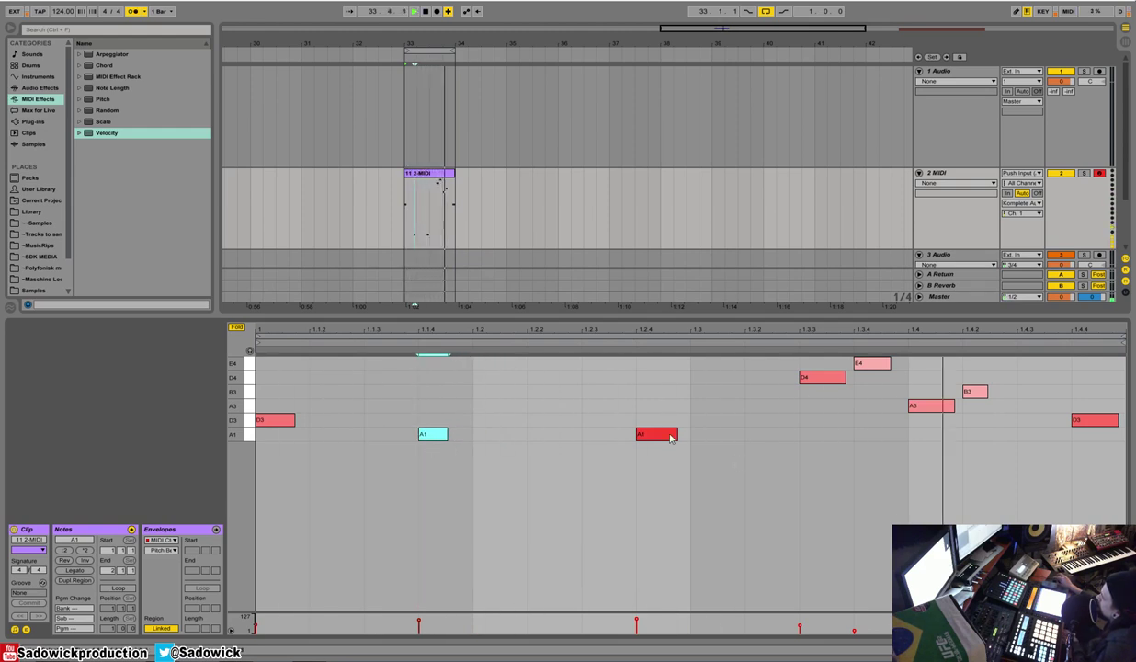
{"action": "left_click_drag", "start_coordinate": [668, 436], "coordinate": [614, 436]}
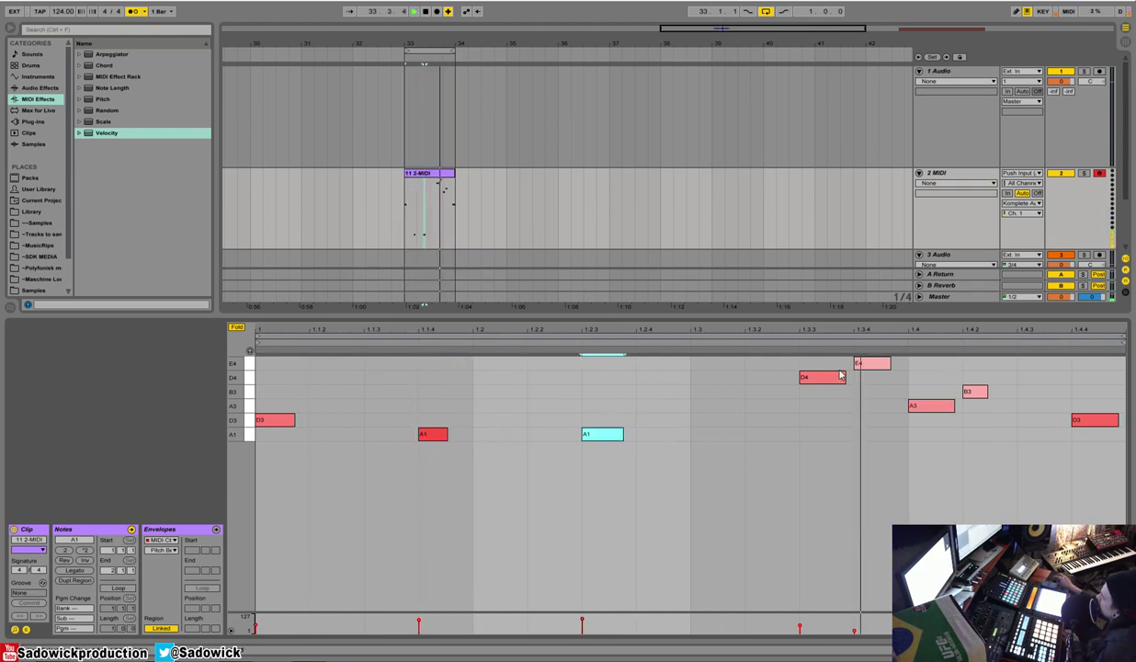
{"action": "left_click_drag", "start_coordinate": [1094, 420], "coordinate": [756, 385]}
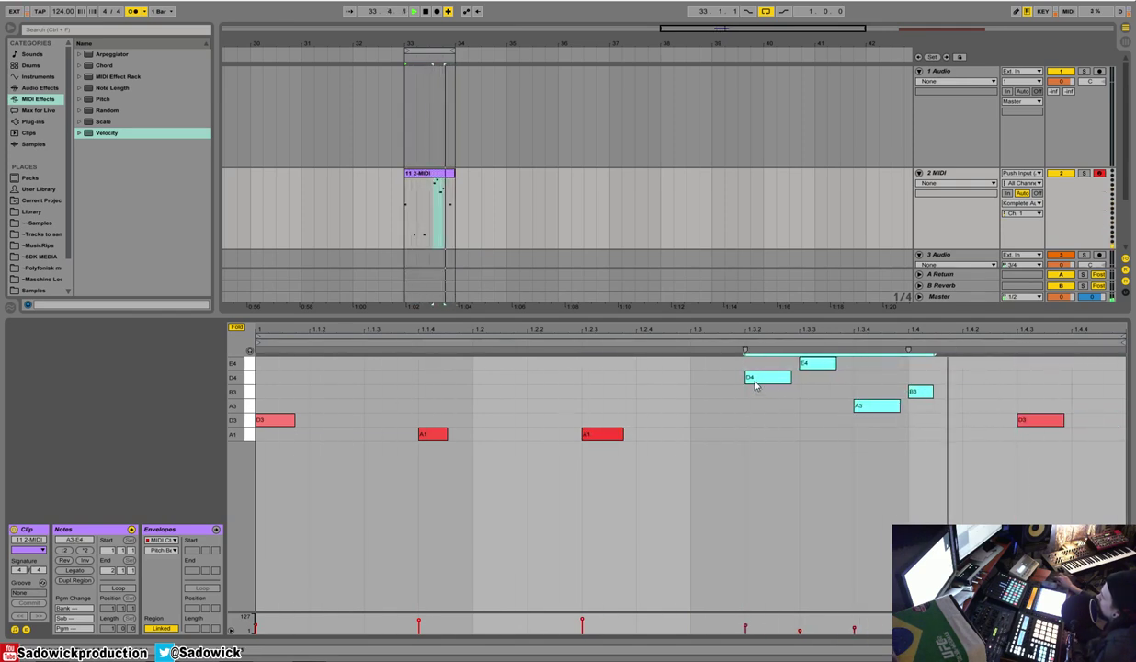
Step: Move the last D3 to 1.4.2 and the D4, E4, A3, B3 phrase one sixteenth earlier to start at 1.3, and play the loop
{"action": "left_click_drag", "start_coordinate": [1044, 420], "coordinate": [991, 422]}
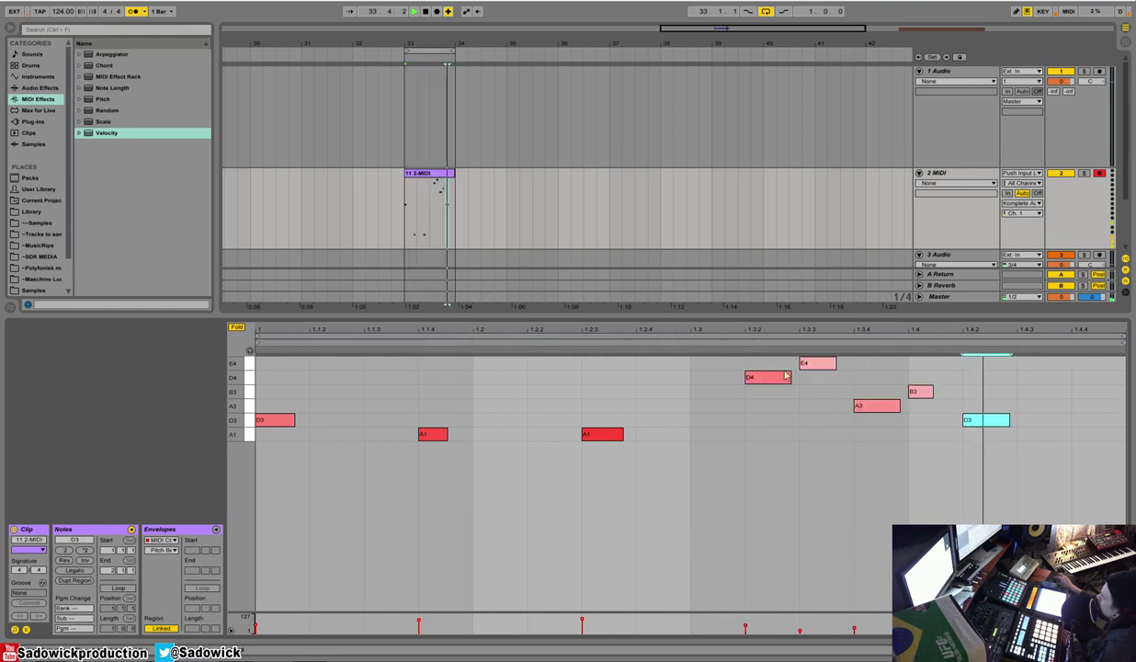
{"action": "left_click_drag", "start_coordinate": [776, 448], "coordinate": [919, 357]}
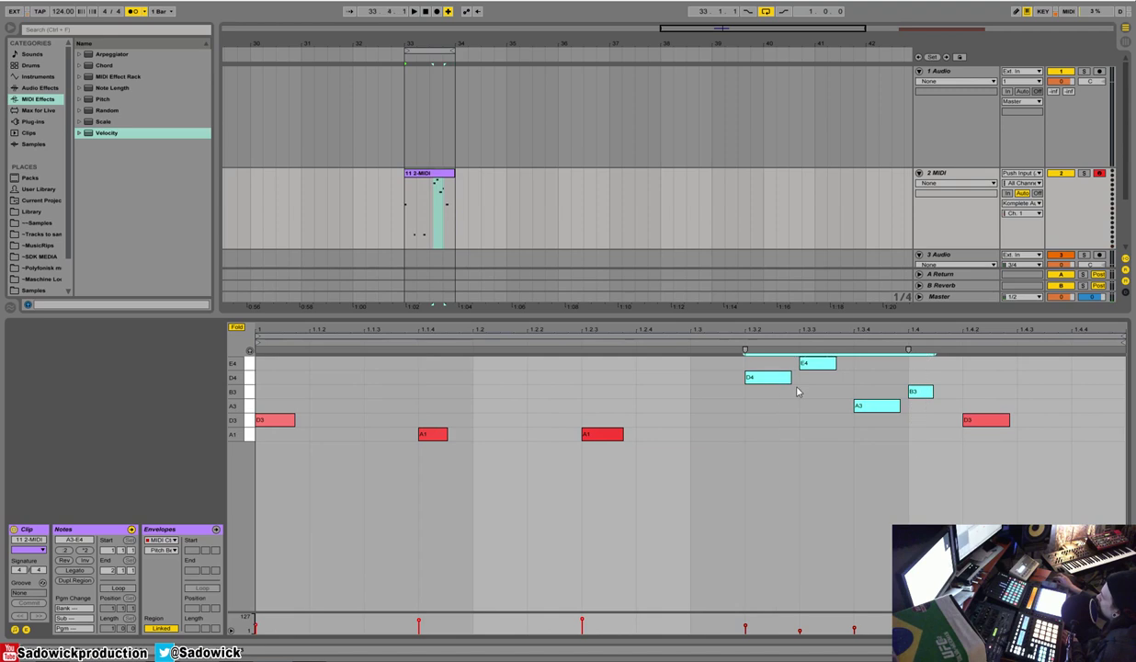
{"action": "left_click_drag", "start_coordinate": [761, 380], "coordinate": [717, 384]}
{"action": "key", "text": "space"}
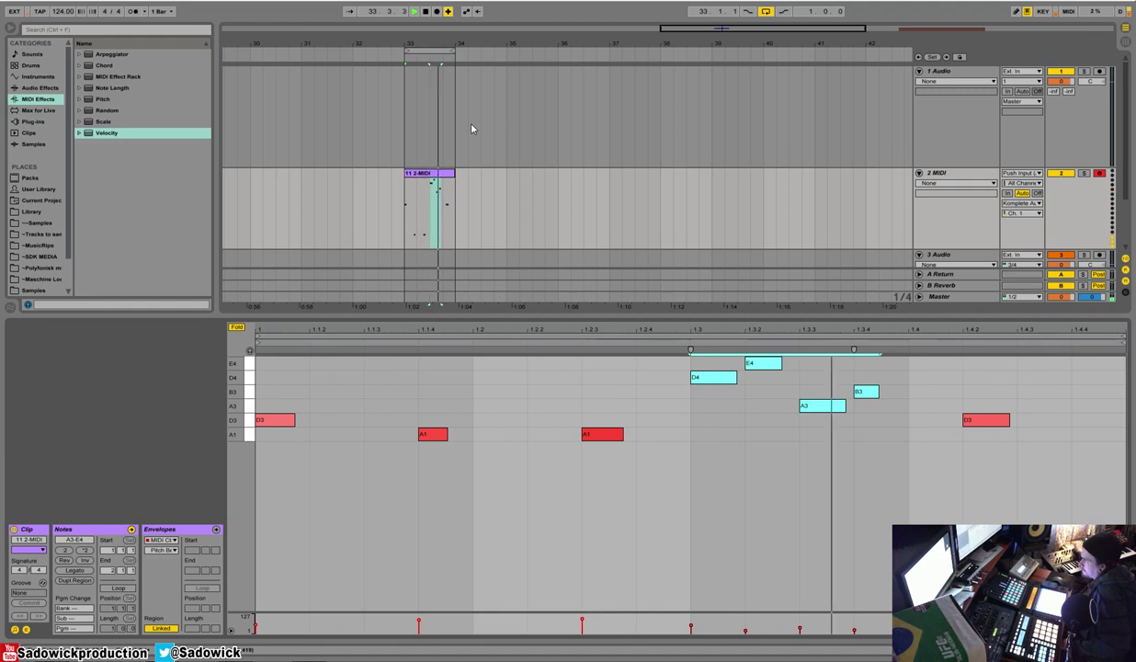
{"action": "key", "text": "space"}
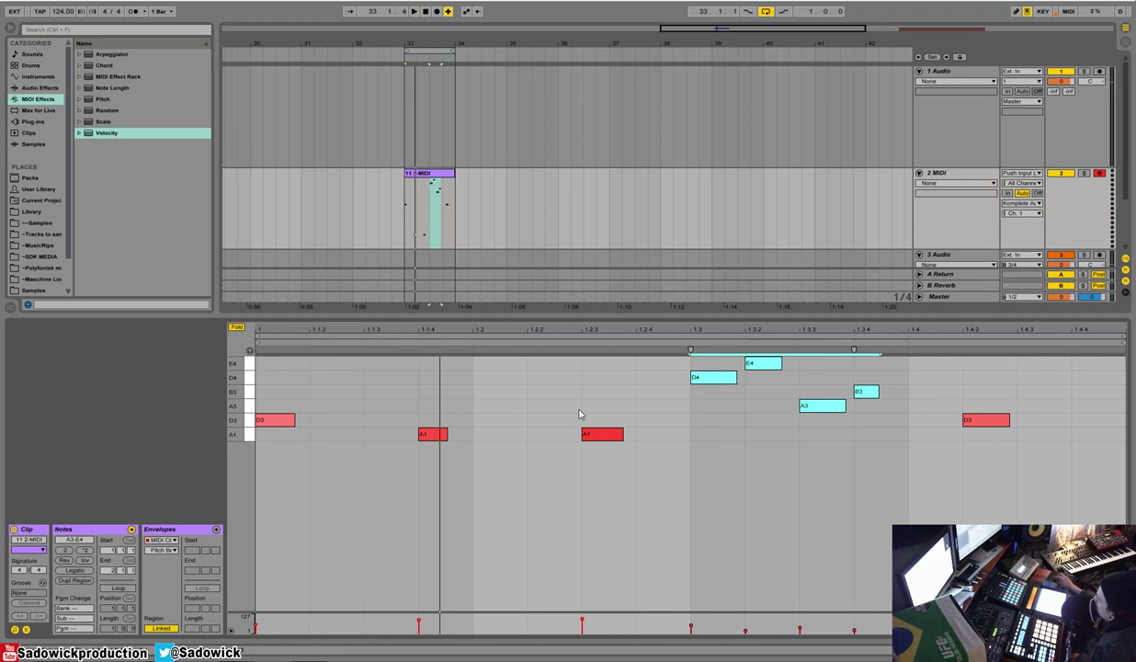
{"action": "left_click", "coordinate": [404, 393]}
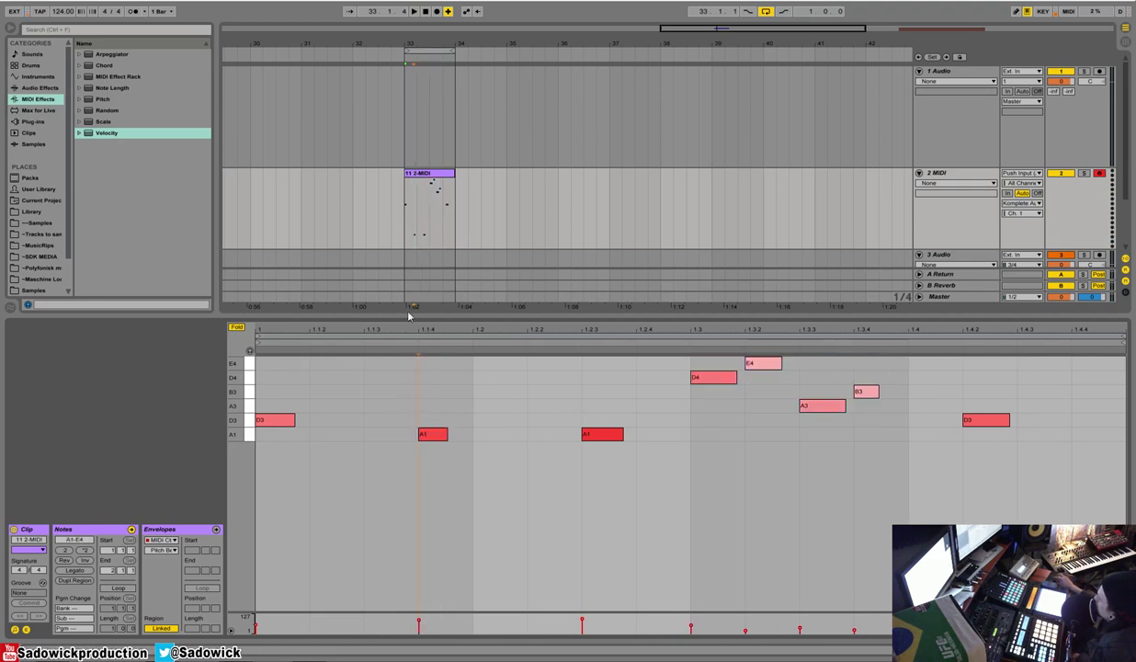
{"action": "right_click", "coordinate": [361, 386]}
{"action": "left_click", "coordinate": [336, 384]}
Step: Reduce the 2 MIDI track's height and quantize all notes of the longer MIDI clip starting at bar 45
{"action": "left_click_drag", "start_coordinate": [1064, 211], "coordinate": [1069, 188]}
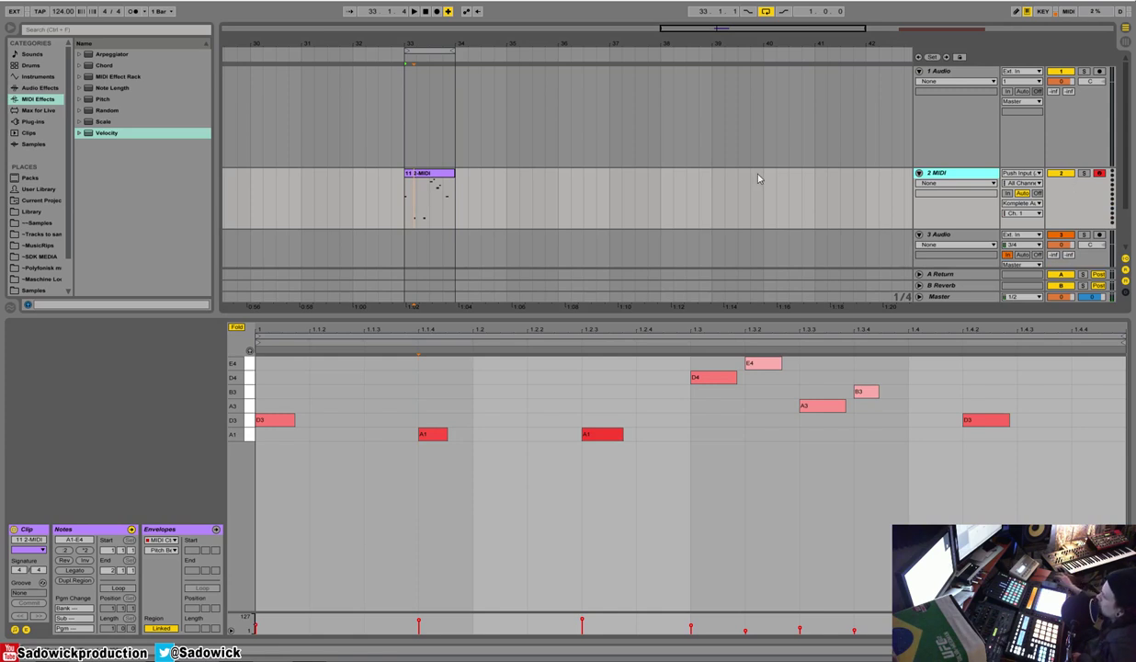
{"action": "left_click_drag", "start_coordinate": [468, 30], "coordinate": [464, 47]}
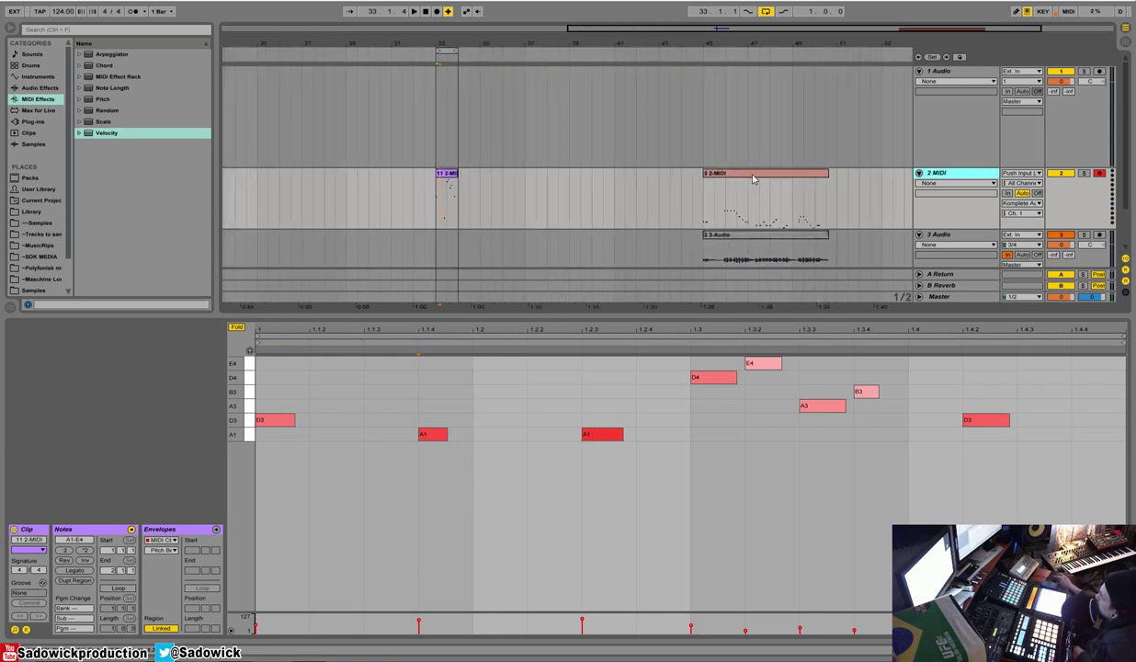
{"action": "left_click", "coordinate": [763, 198]}
{"action": "right_click", "coordinate": [377, 416]}
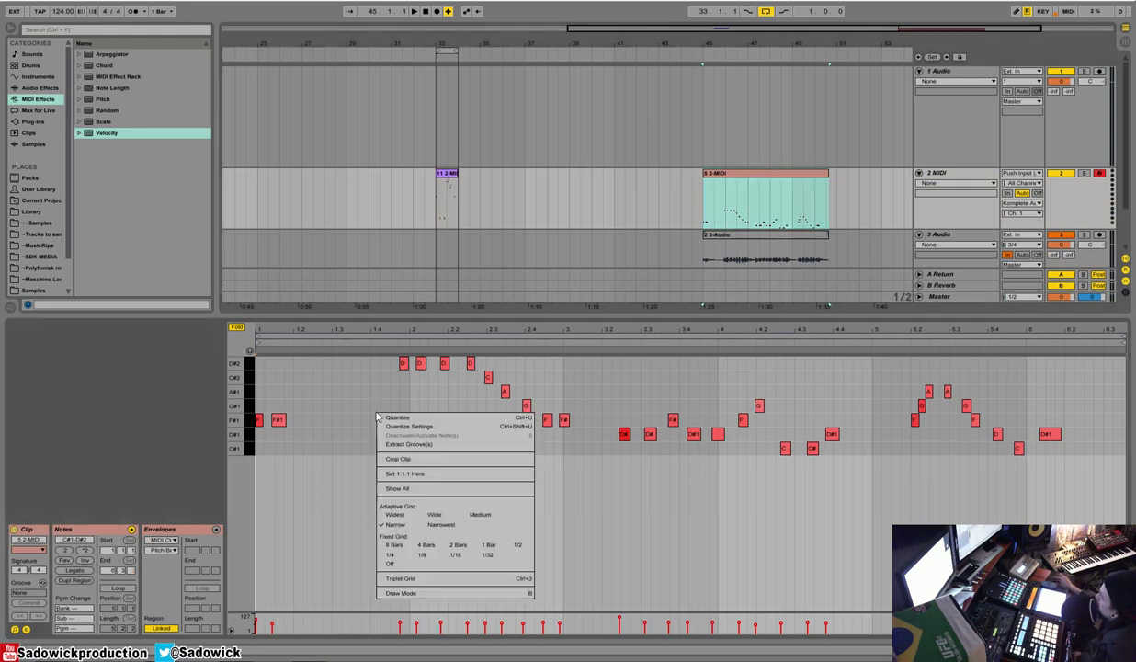
{"action": "left_click", "coordinate": [419, 418]}
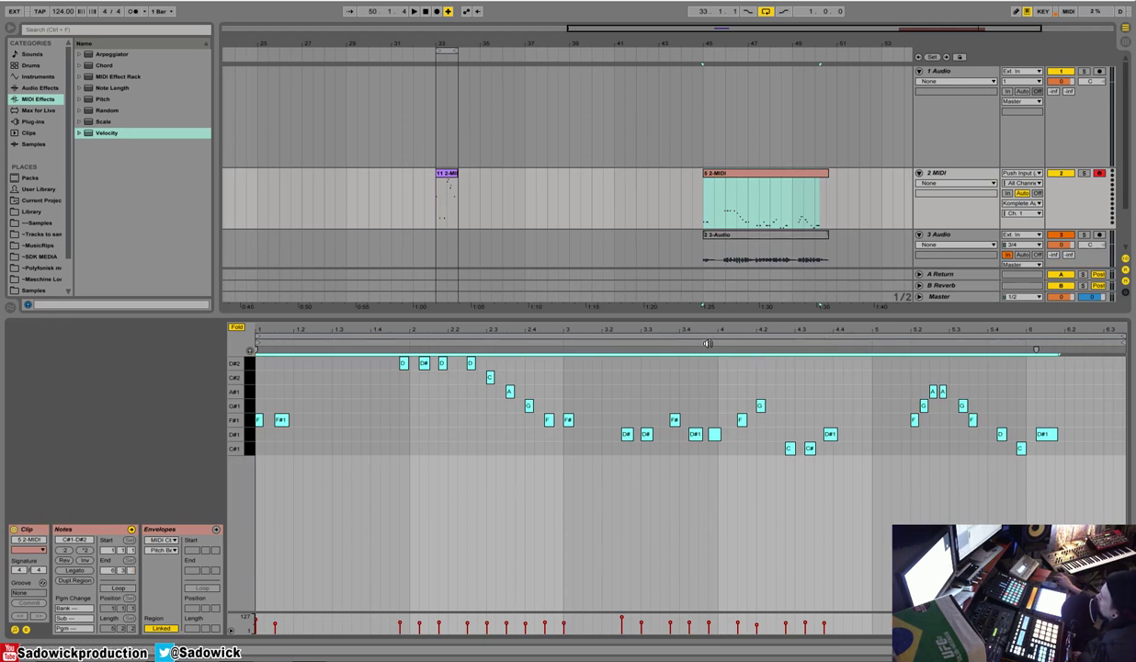
Step: Enlarge the arrangement area above the clip editor and select the one-bar MIDI clip at bar 33
{"action": "left_click", "coordinate": [616, 345]}
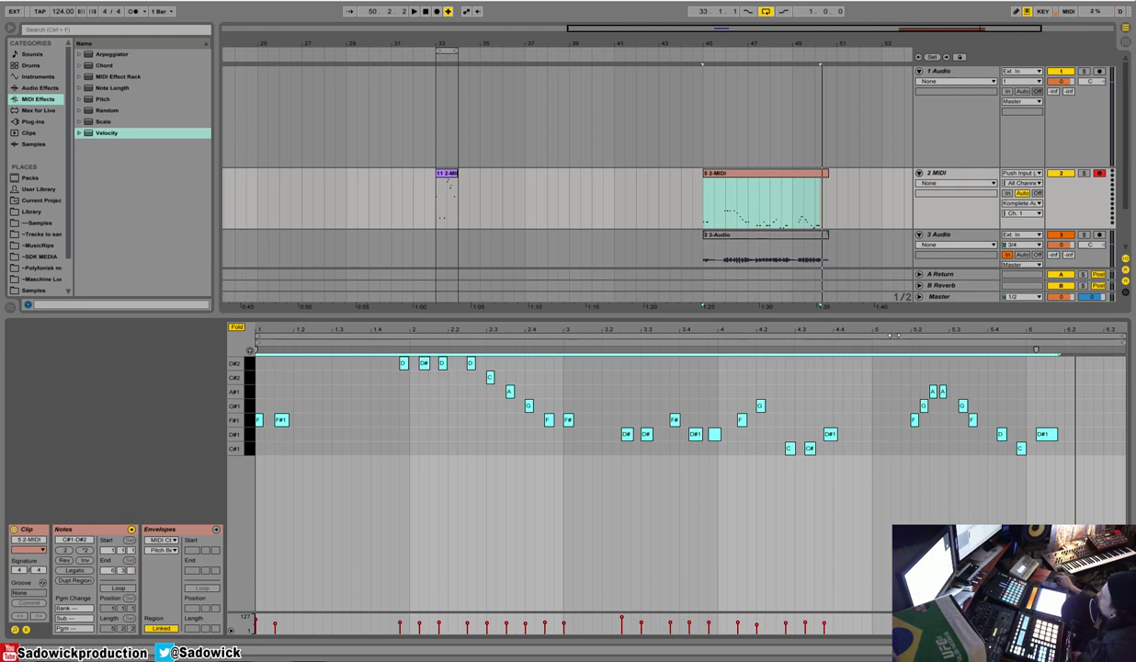
{"action": "left_click_drag", "start_coordinate": [899, 315], "coordinate": [899, 443]}
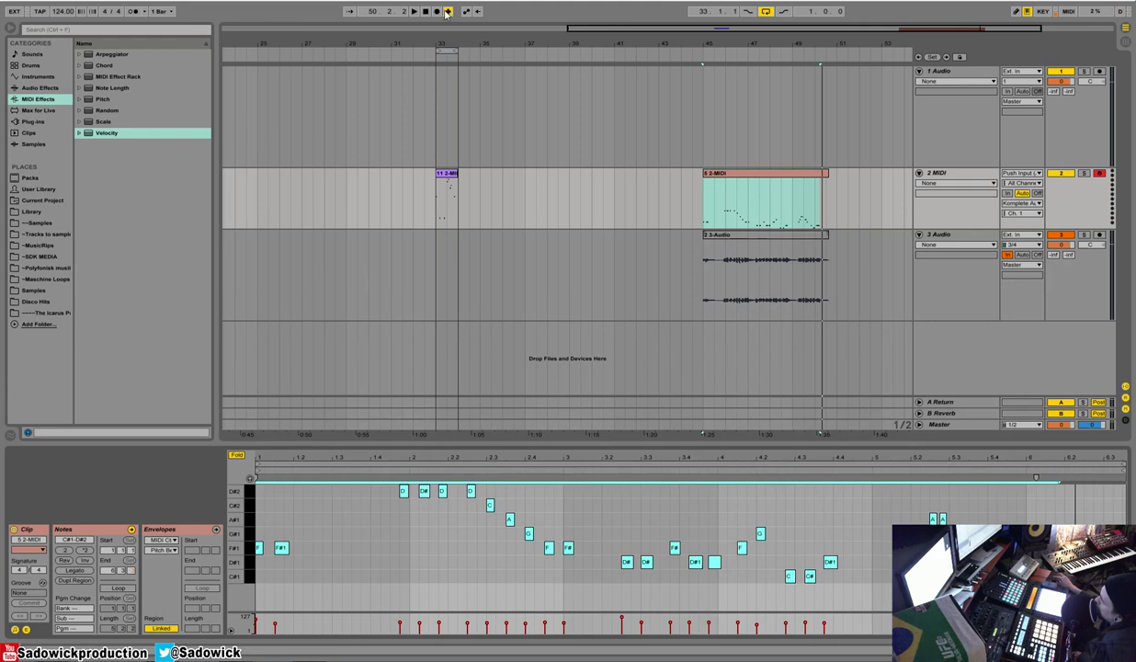
{"action": "left_click", "coordinate": [450, 177]}
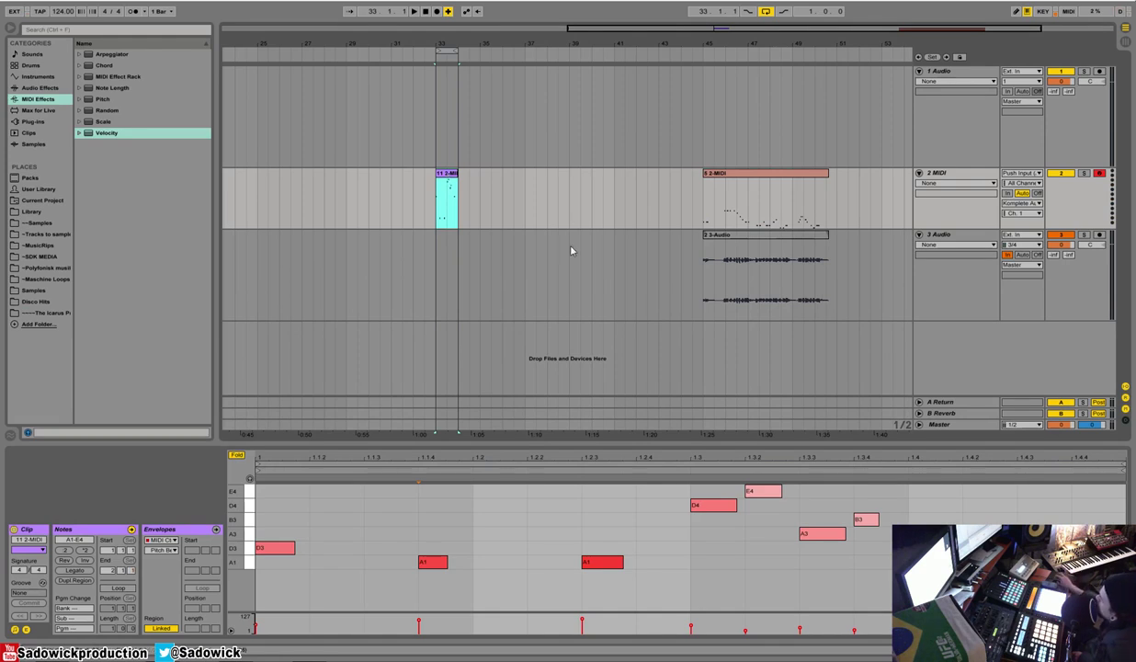
Step: Record the one-bar loop at bar 33 as audio on the 3 Audio track, with that track armed instead of 2 MIDI
{"action": "mouse_move", "coordinate": [451, 36]}
{"action": "left_mouse_down"}
{"action": "mouse_move", "coordinate": [450, 110]}
{"action": "mouse_move", "coordinate": [450, 23]}
{"action": "mouse_move", "coordinate": [340, 37]}
{"action": "mouse_move", "coordinate": [327, 64]}
{"action": "left_mouse_up"}
{"action": "left_click", "coordinate": [415, 254]}
{"action": "key", "text": "Right"}
{"action": "left_click", "coordinate": [1100, 174]}
{"action": "left_click", "coordinate": [1100, 235]}
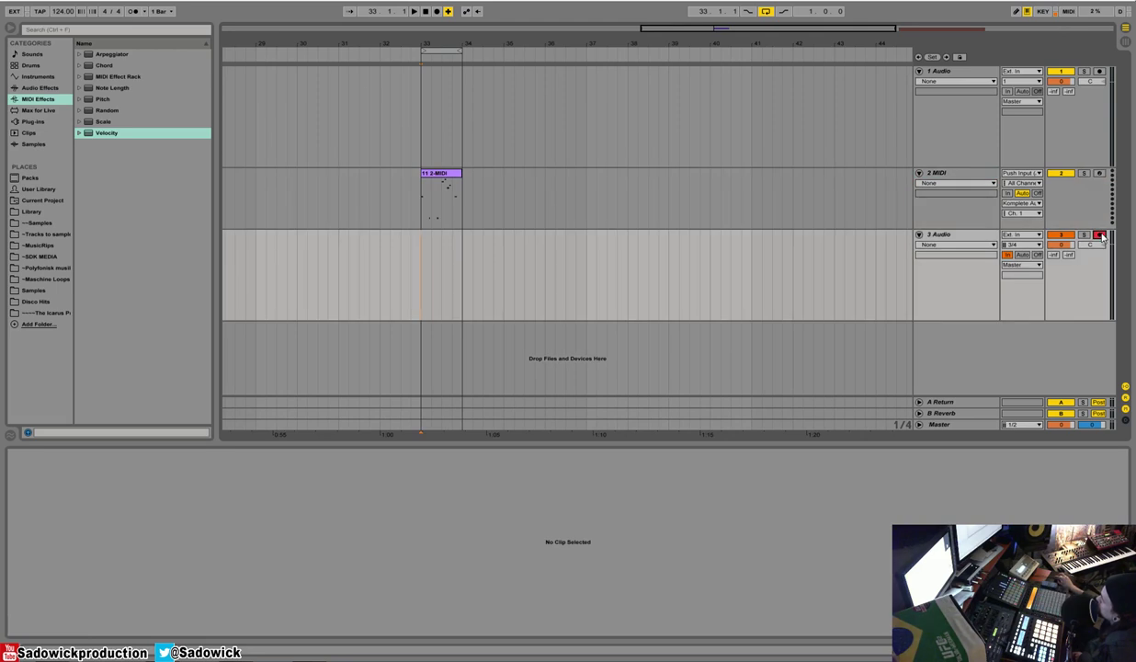
{"action": "left_click", "coordinate": [438, 12]}
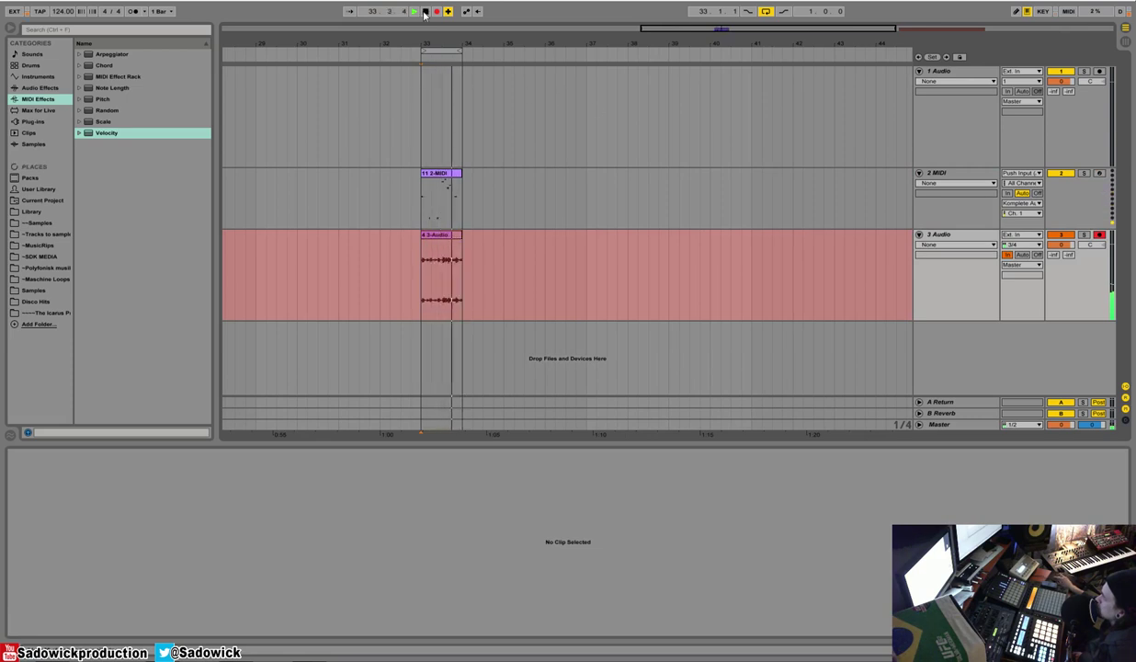
{"action": "left_click", "coordinate": [426, 11]}
Step: Open the recorded audio clip at bar 33 and move its start slightly past 2 to the first sound's onset
{"action": "left_click", "coordinate": [423, 236]}
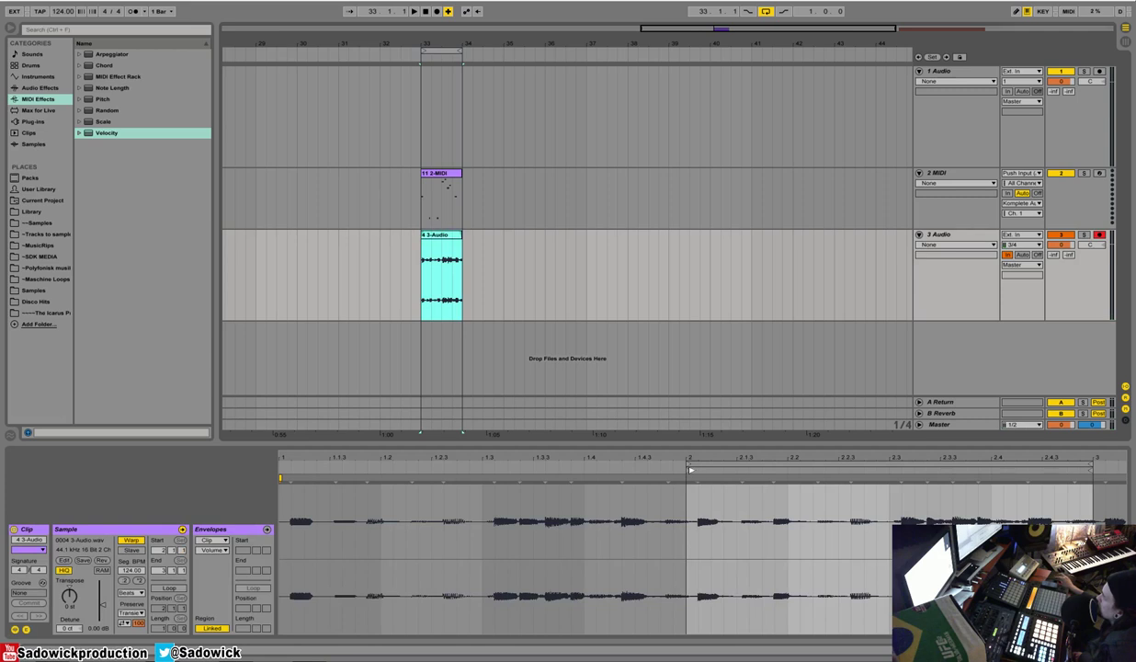
{"action": "left_click_drag", "start_coordinate": [691, 469], "coordinate": [699, 471]}
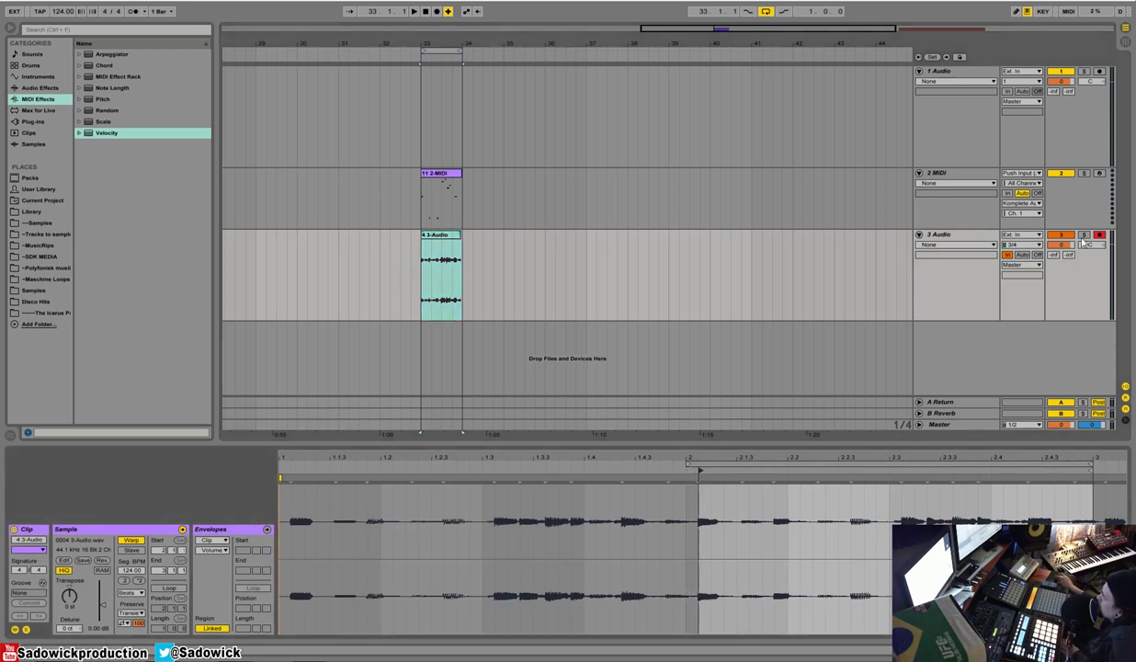